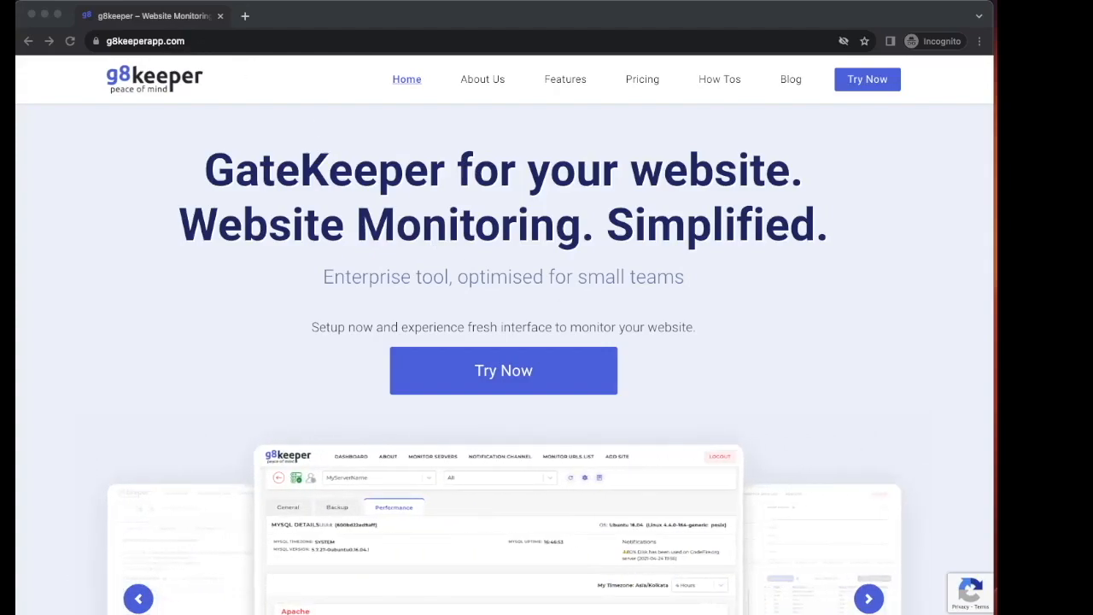
Sign up for a g8keeper account with the account name, company G8Keeper Demo, e-mail address and password in the US datacenter, agreeing to the terms.
left_click(503, 371)
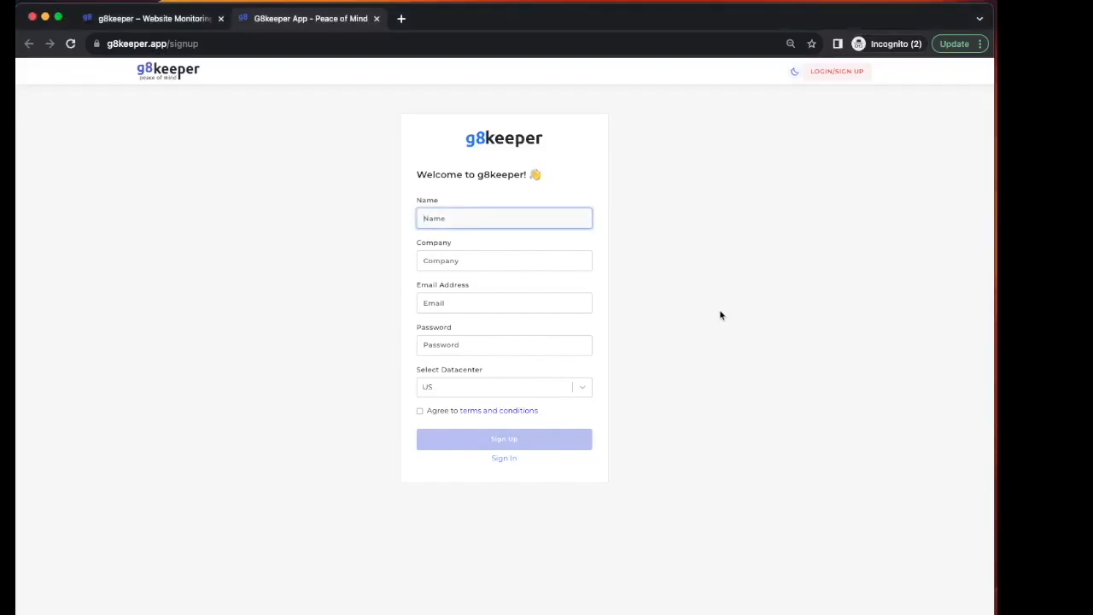
type("My name")
key("Tab")
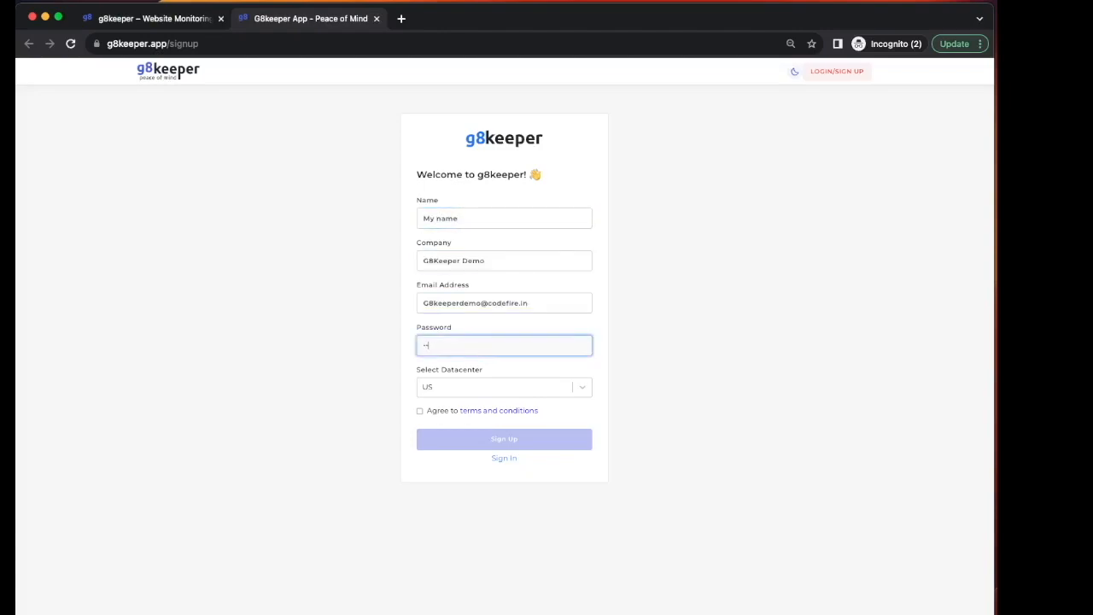
type("•••••••")
left_click(421, 412)
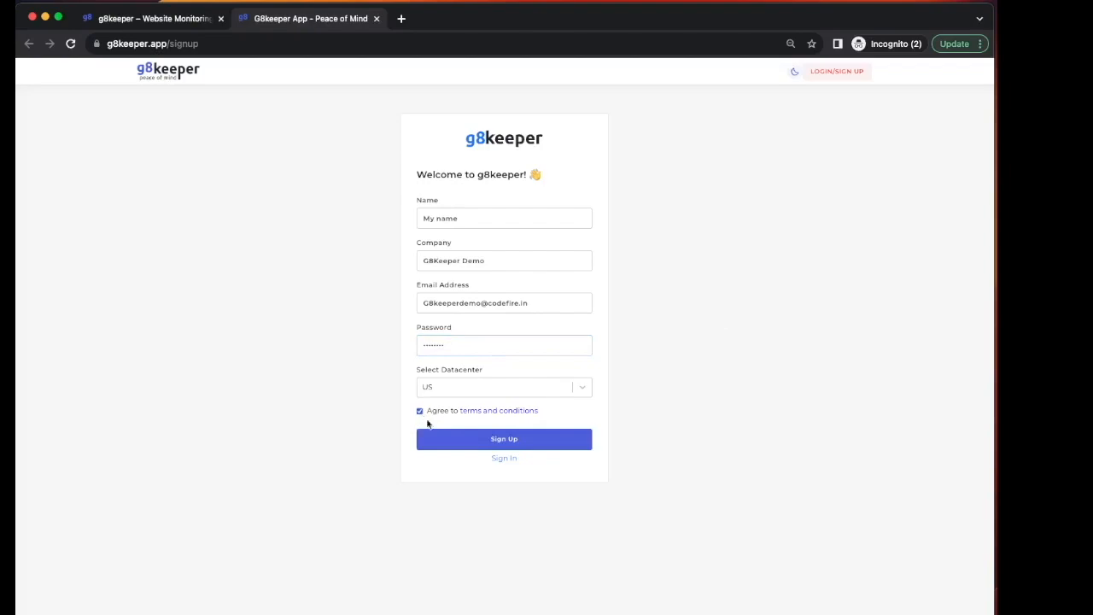
left_click(490, 445)
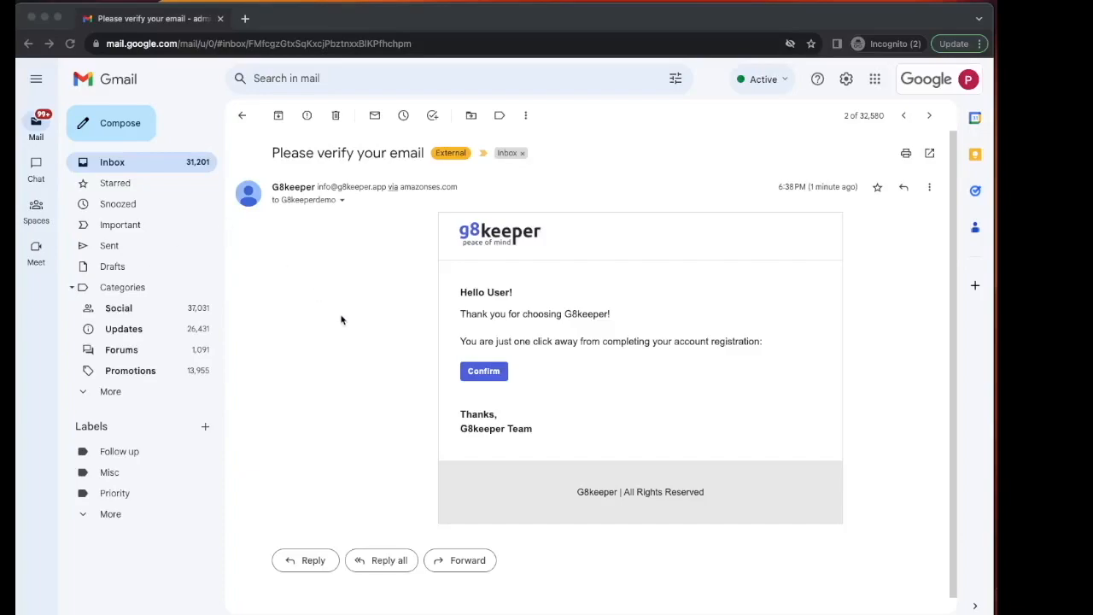
Confirm the account registration from the verification e-mail and continue to the sign-in form.
left_click(534, 379)
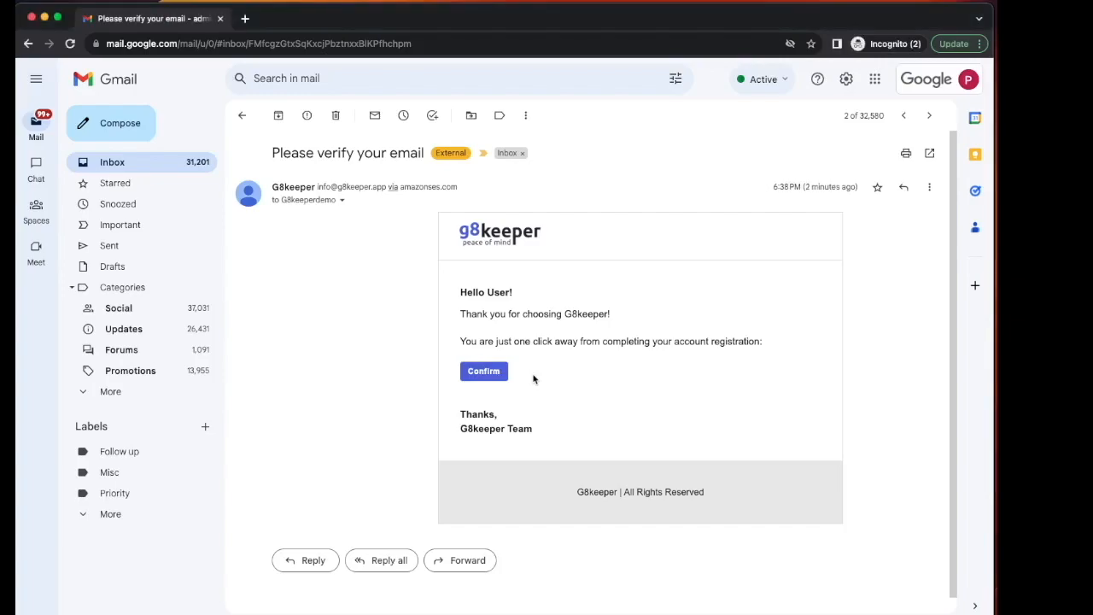
left_click(478, 375)
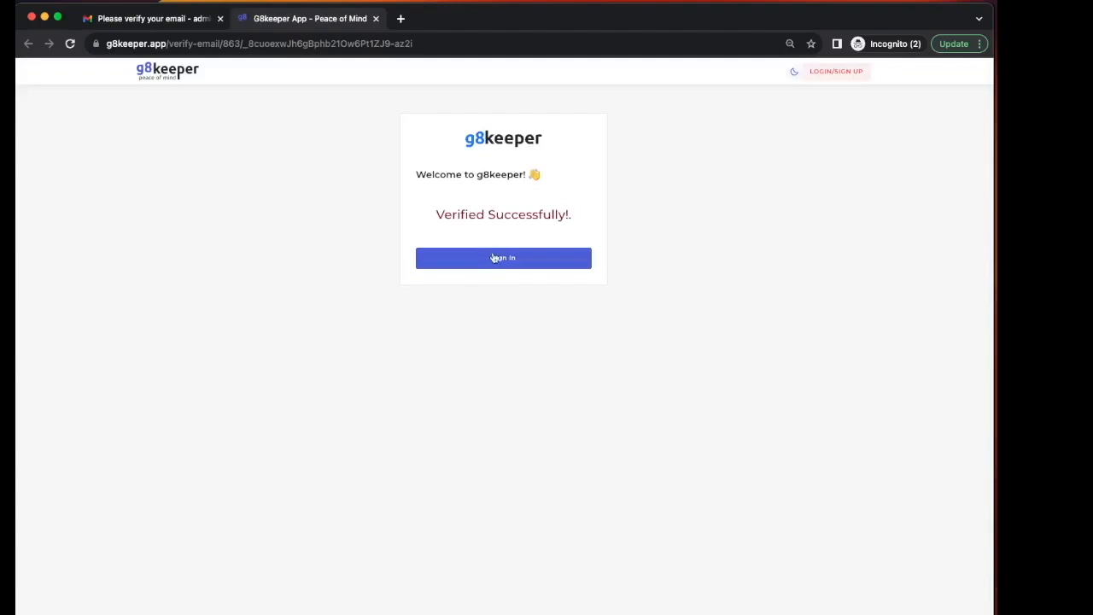
left_click(501, 260)
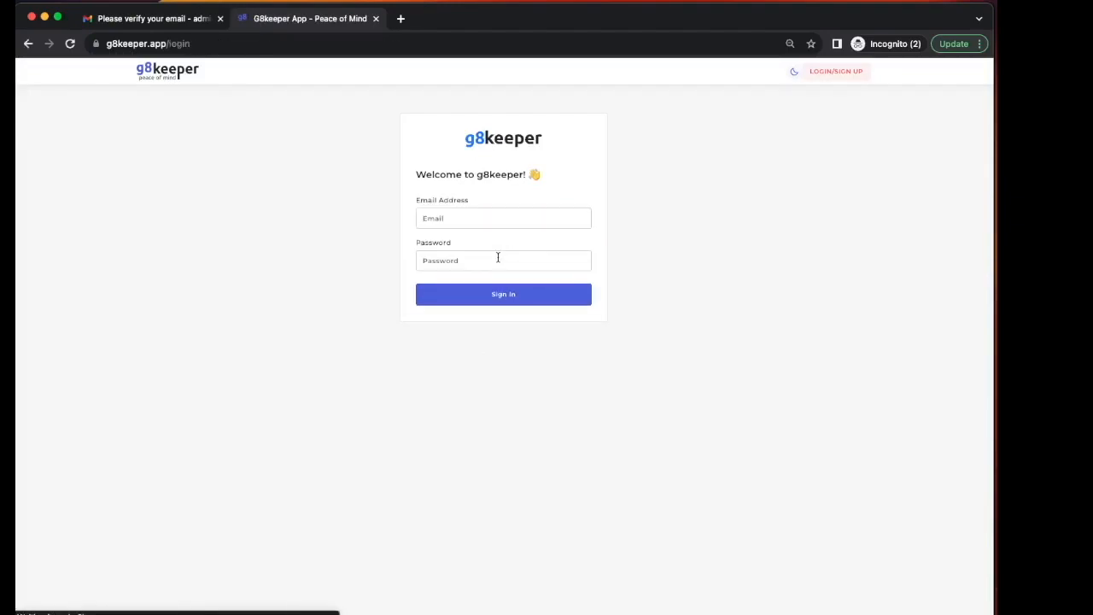
Sign in to the g8keeper app with the account's e-mail address and password.
left_click(481, 214)
type("•••••")
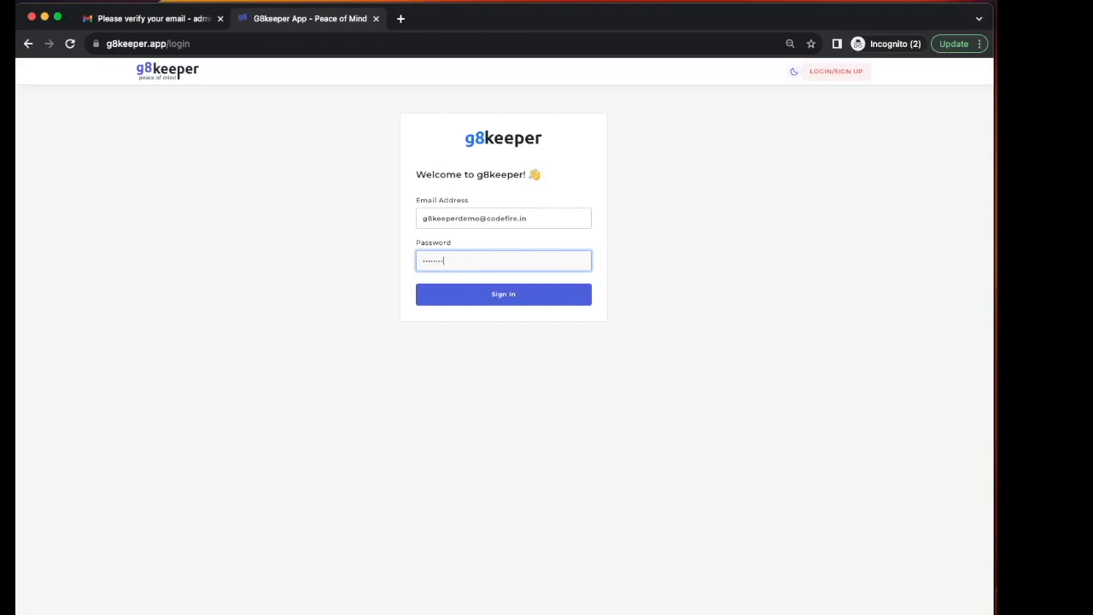
left_click(508, 298)
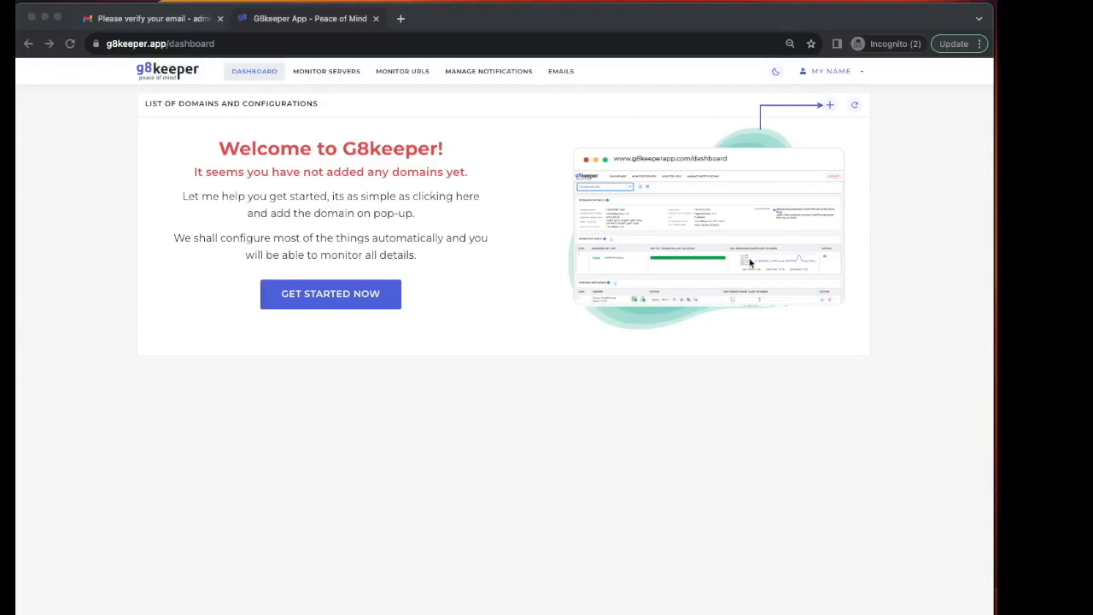
Add the domain nativeopencartapp.com to the list of domains and configurations.
left_click(831, 107)
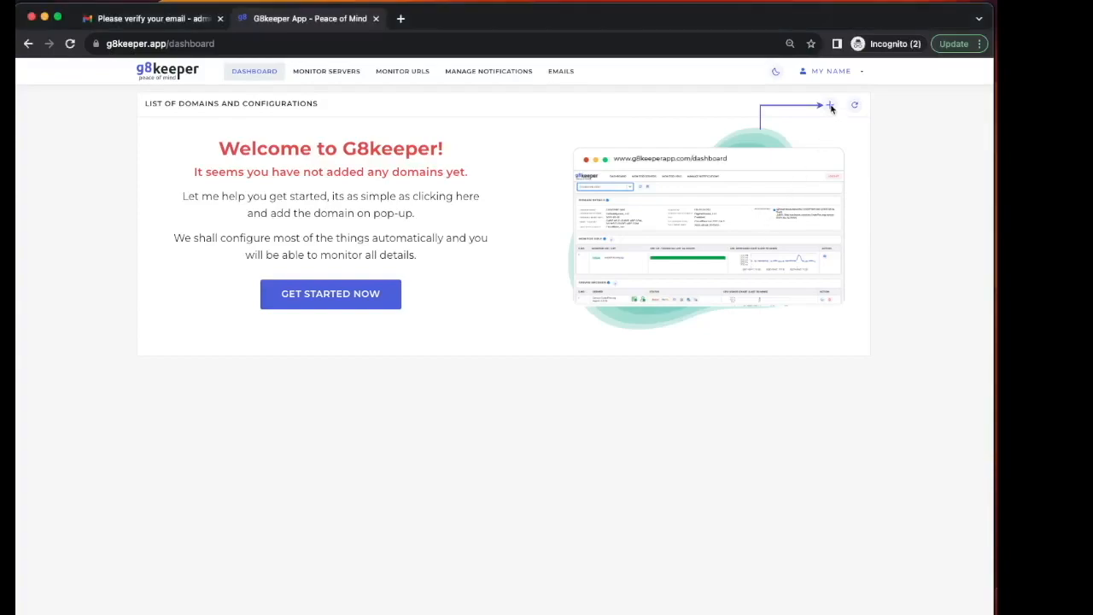
left_click(831, 108)
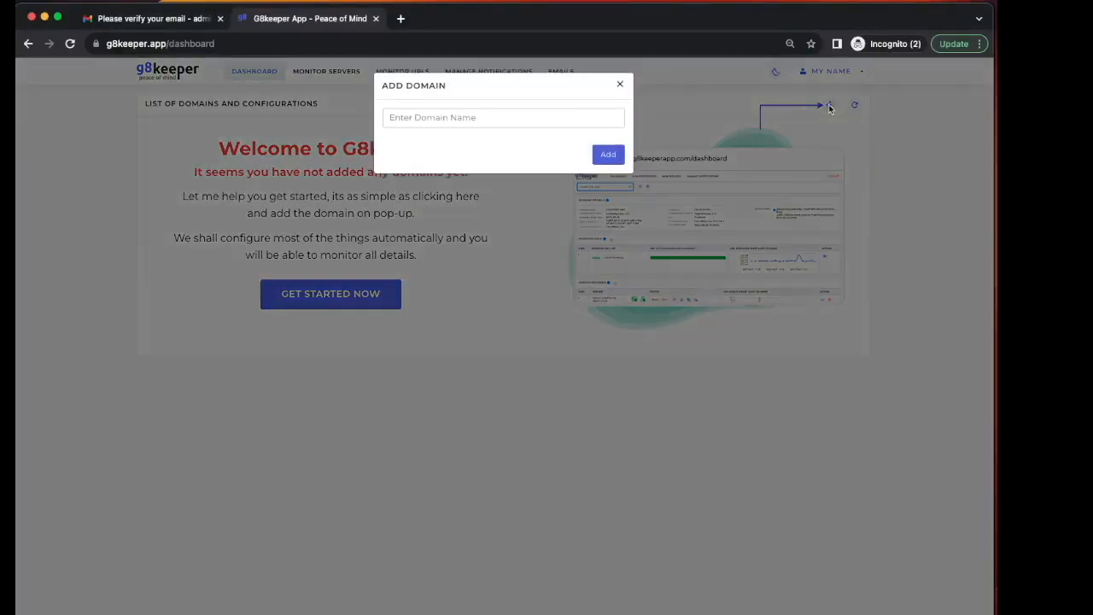
left_click(471, 117)
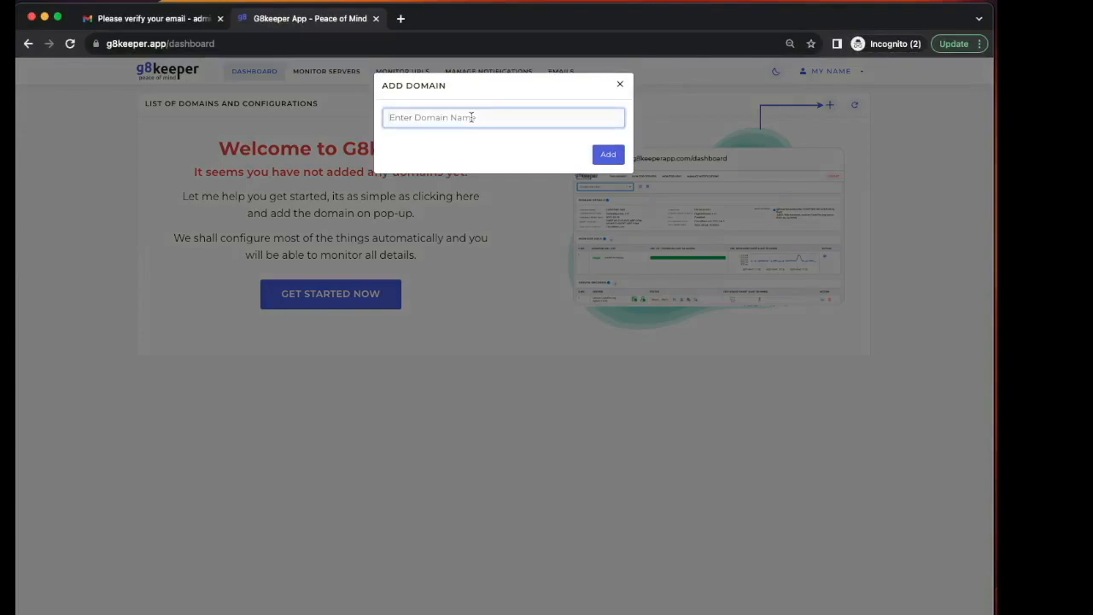
type("nativeopencartapp.com")
left_click(607, 155)
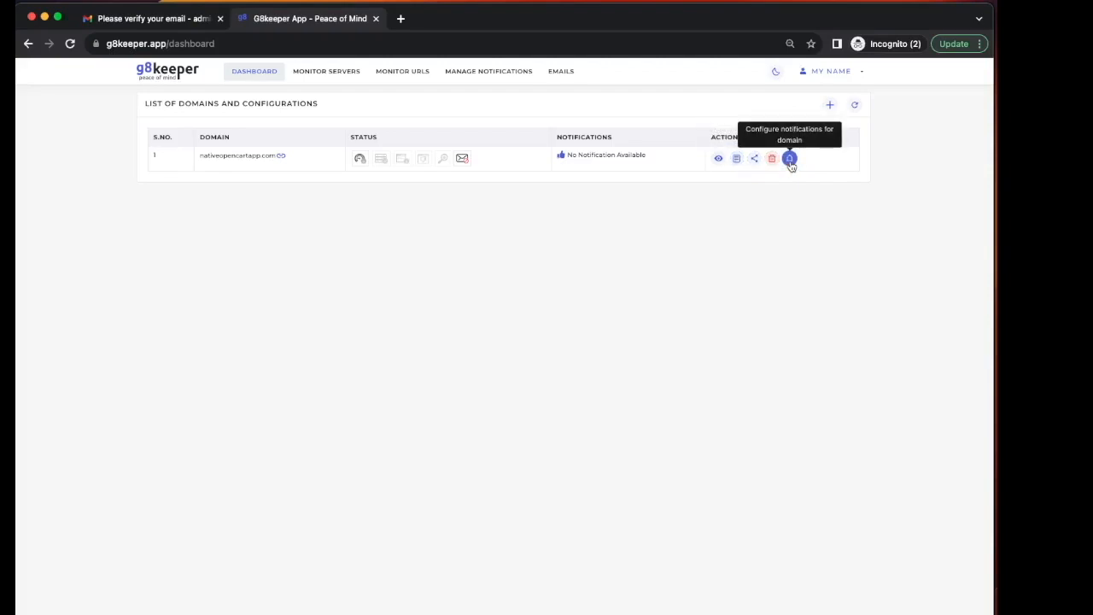
left_click(719, 159)
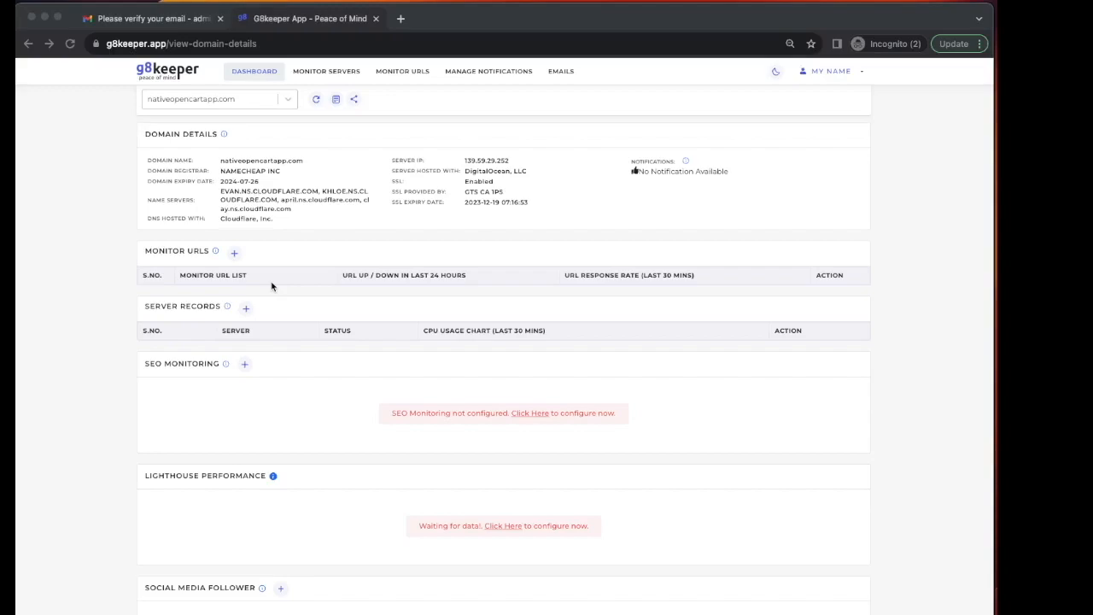
left_click(234, 253)
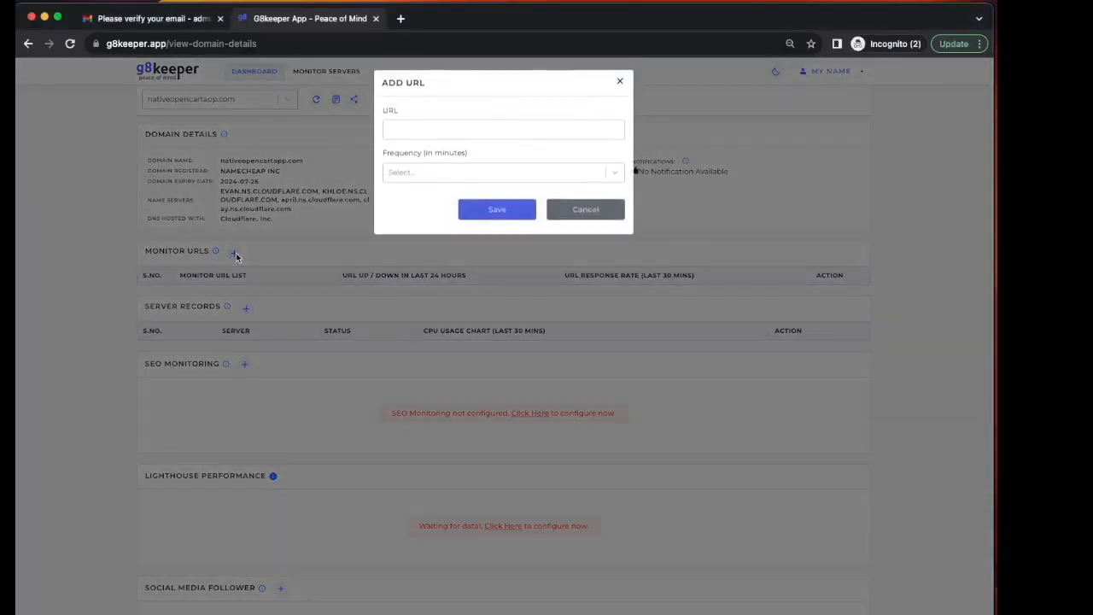
left_click(464, 135)
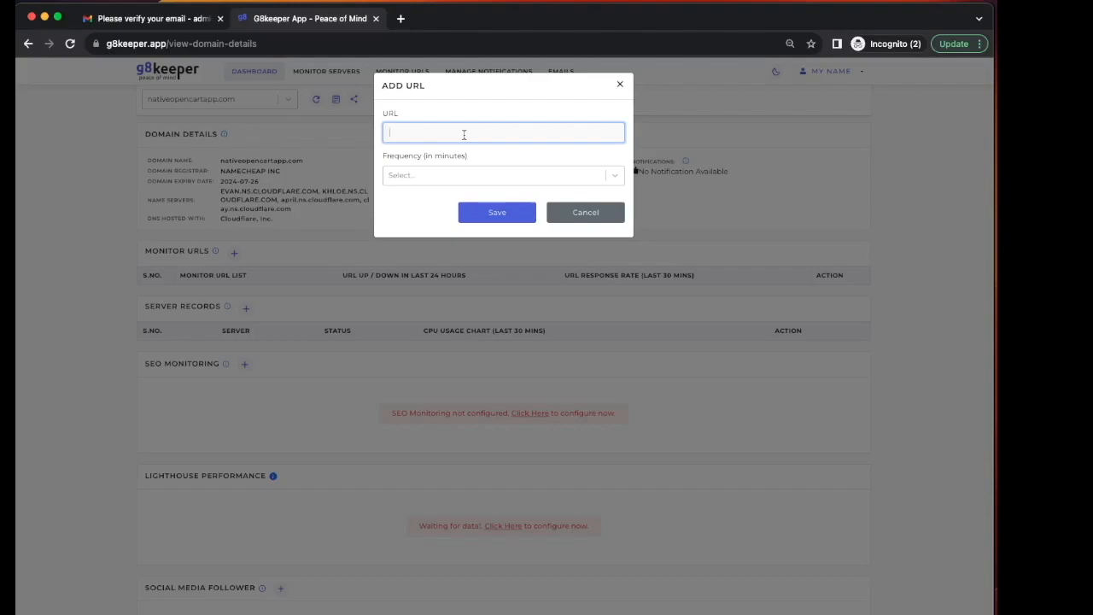
type("https://www. nativeopencartapp.com")
left_click(616, 176)
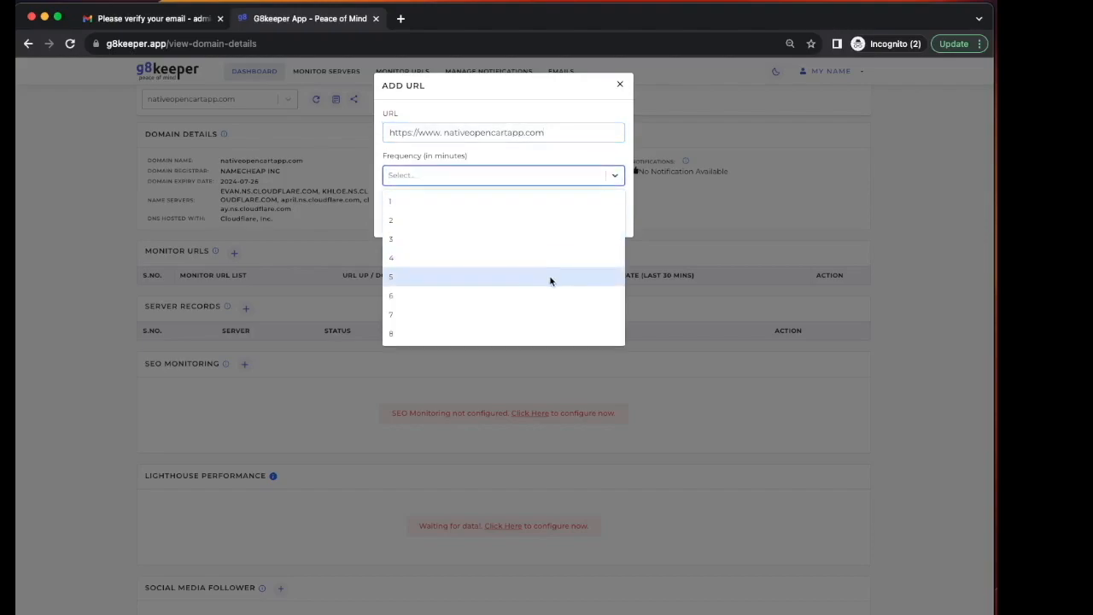
scroll(549, 281, "down", 2)
scroll(549, 281, "down", 2)
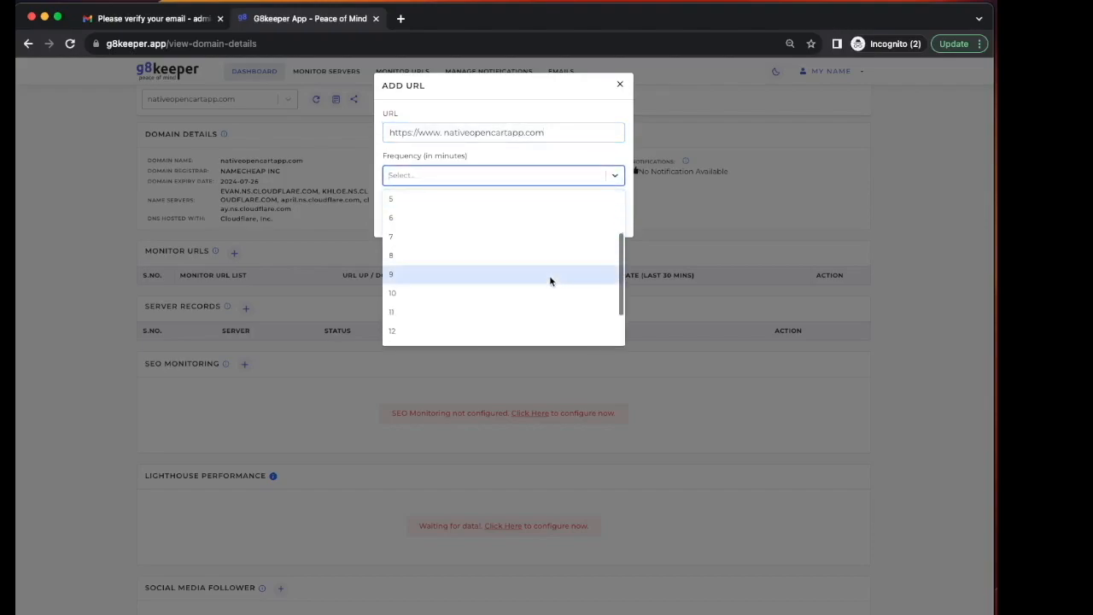
scroll(547, 256, "up", 5)
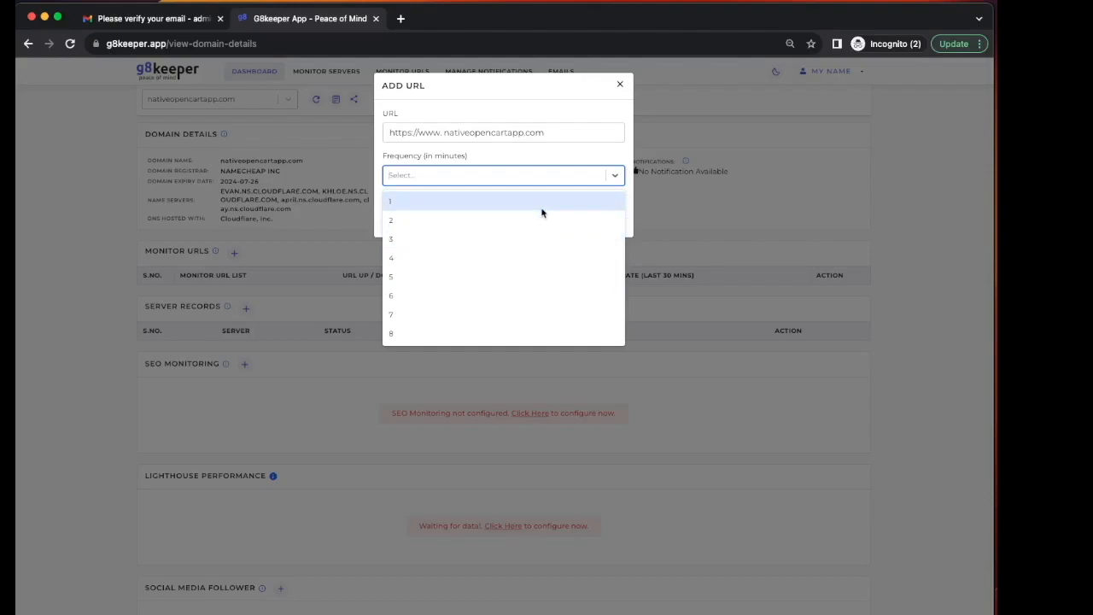
left_click(541, 211)
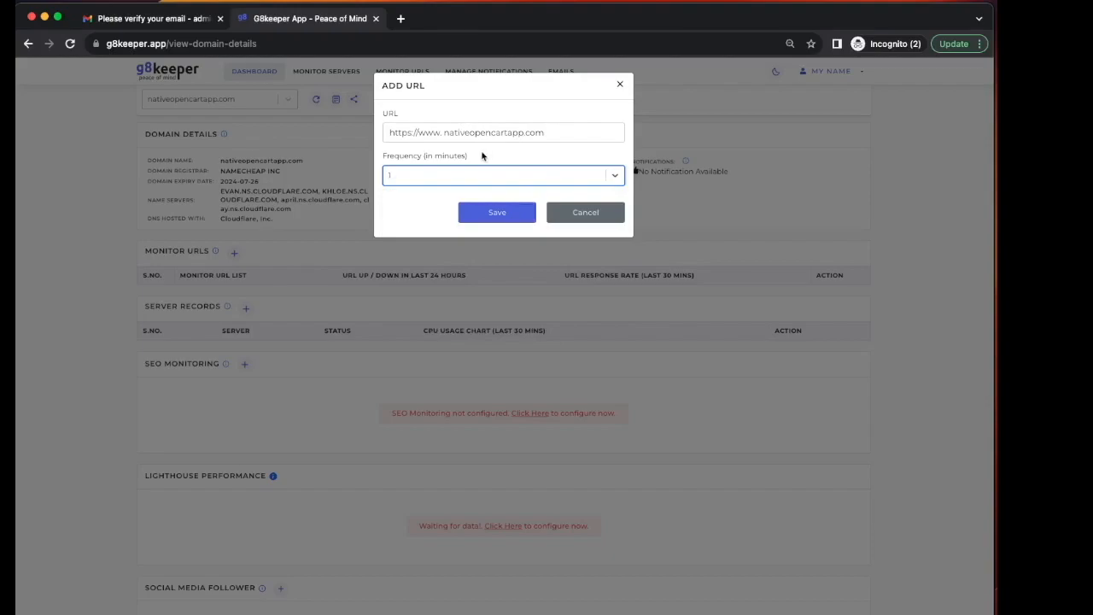
left_click(502, 214)
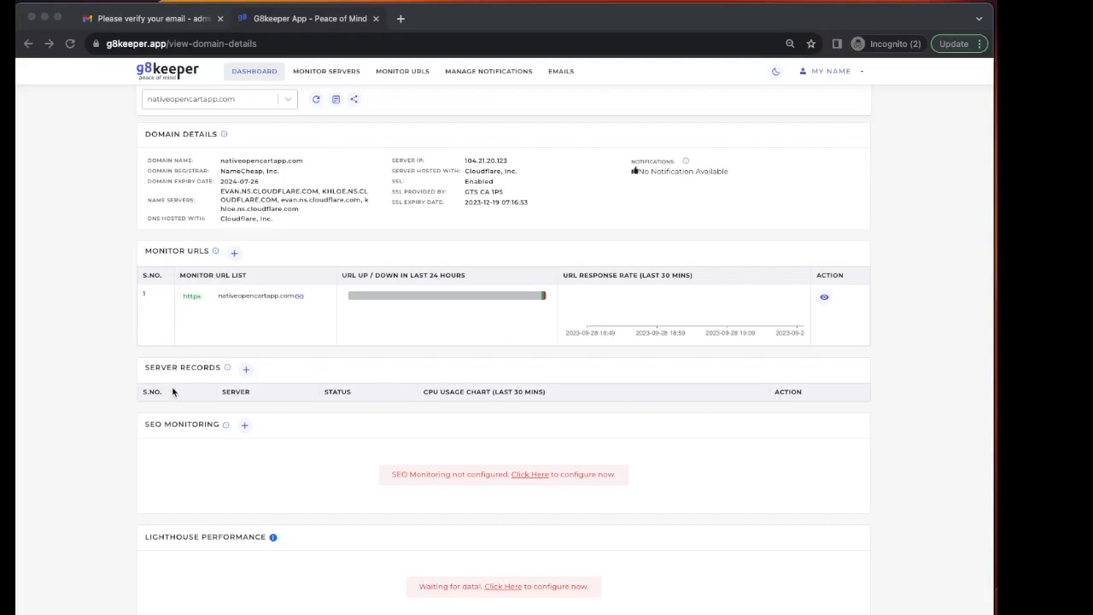
Check which servers can be connected to the domain's server records, leaving without connecting one.
left_click(246, 373)
left_click(246, 373)
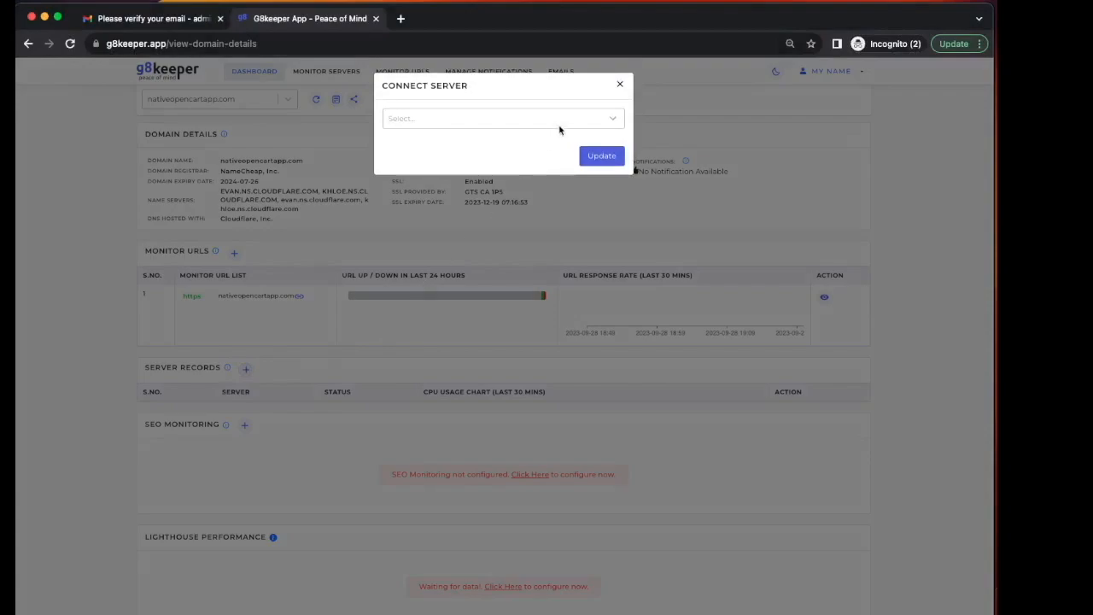
left_click(572, 122)
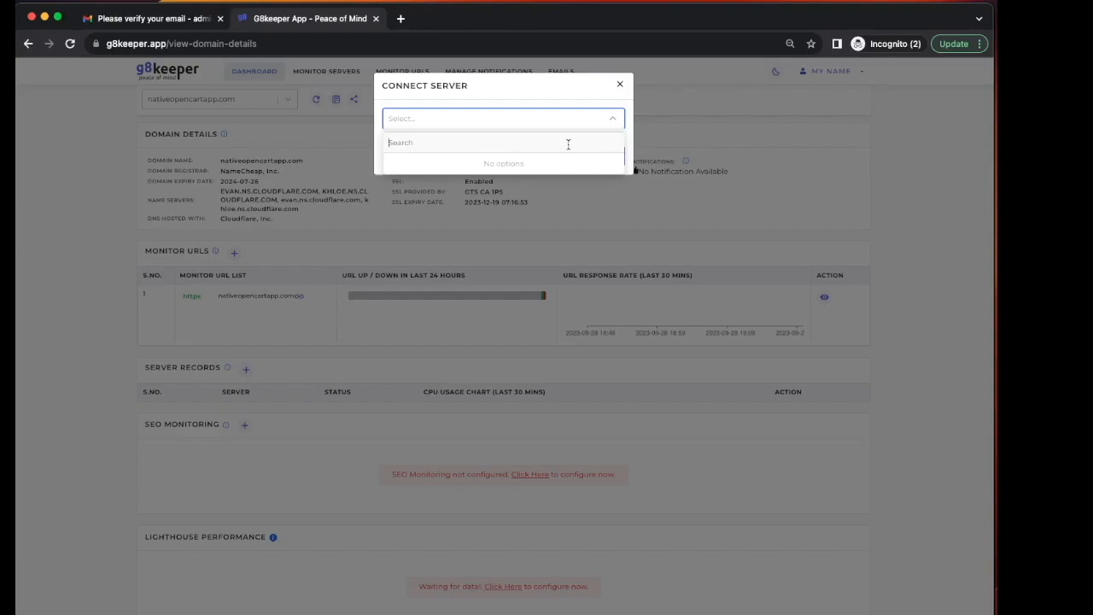
left_click(602, 99)
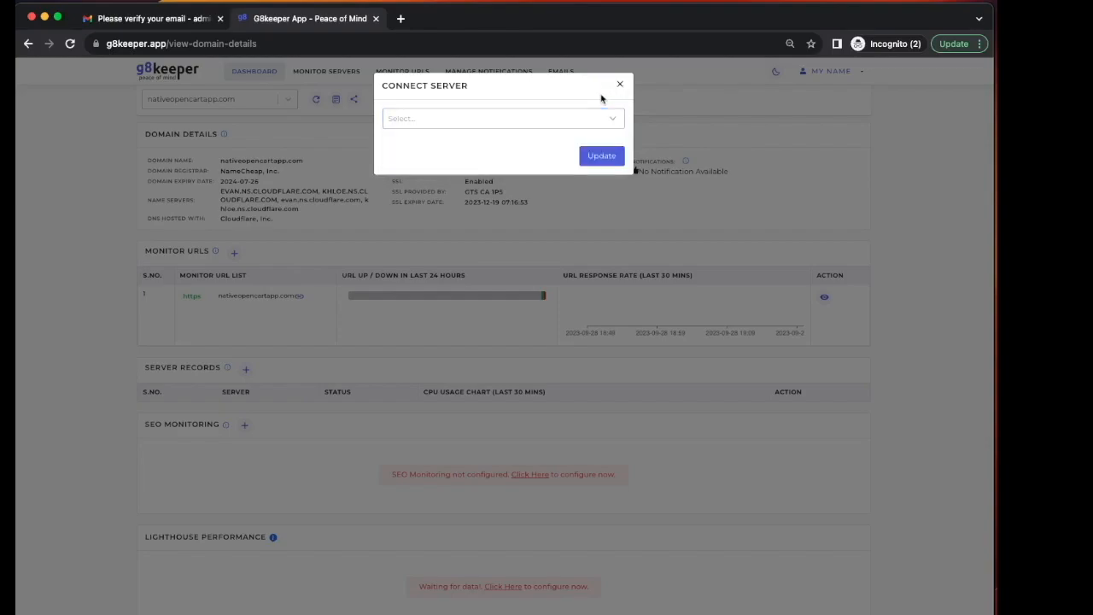
left_click(620, 85)
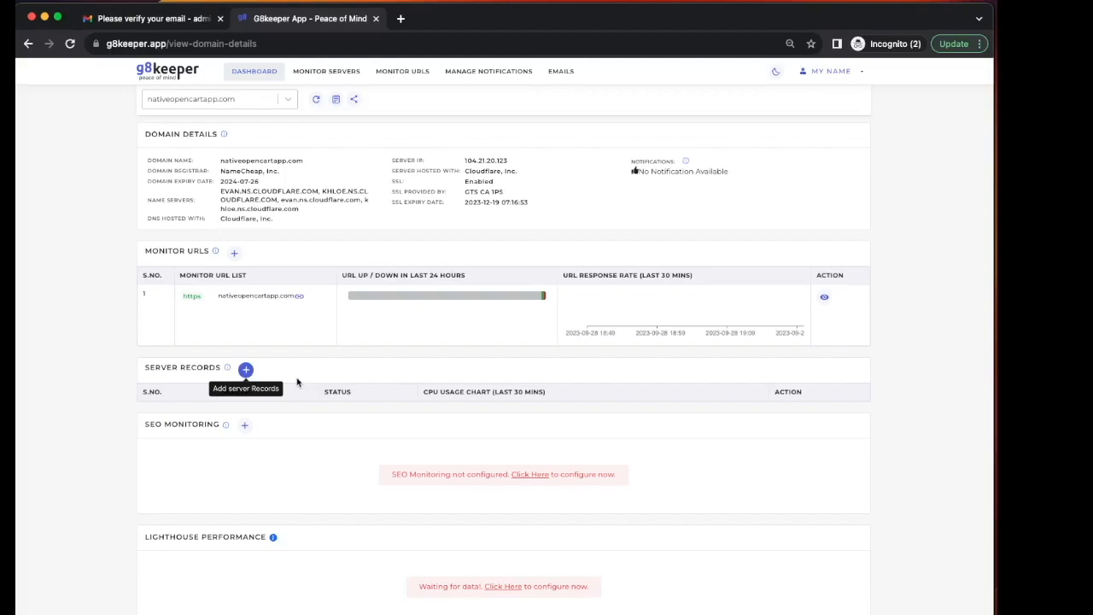
Configure SEO monitoring for the domain with the keyword "Opena cart app".
scroll(73, 358, "down", 3)
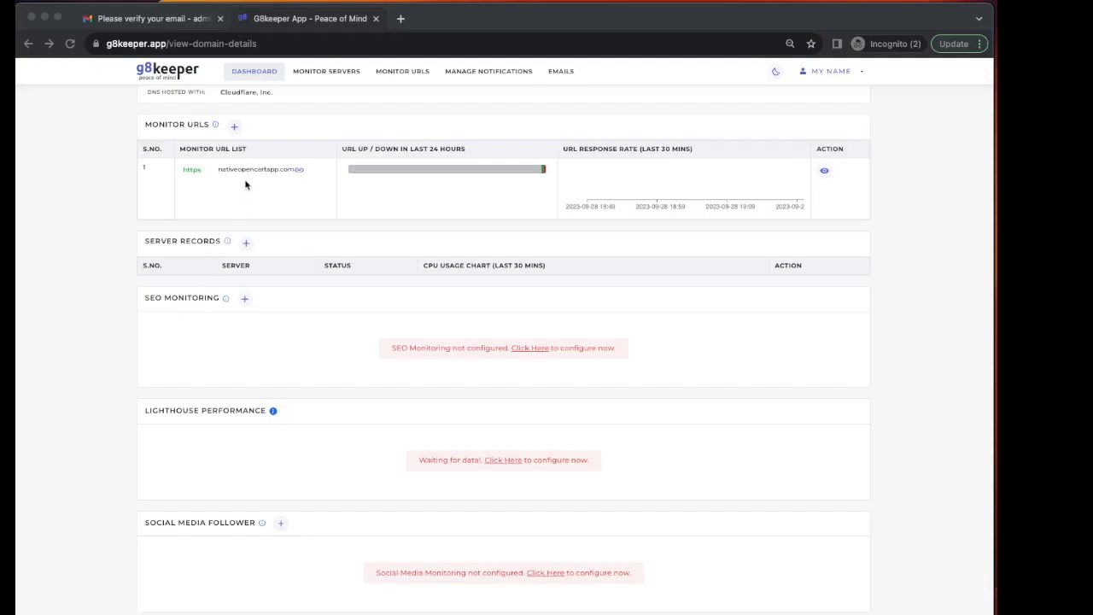
left_click(244, 301)
left_click(244, 301)
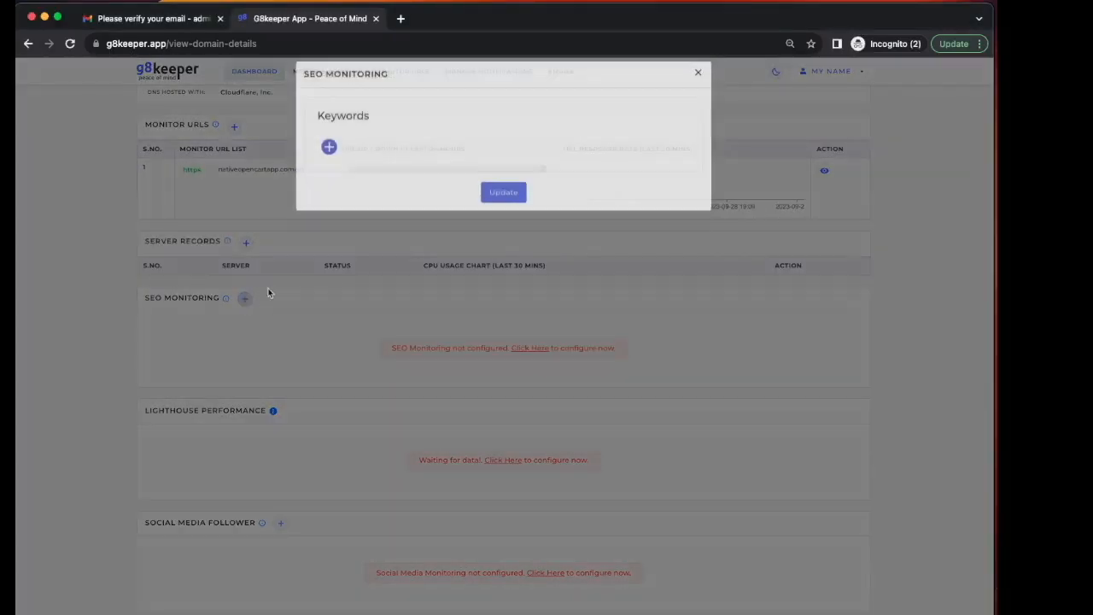
left_click(359, 161)
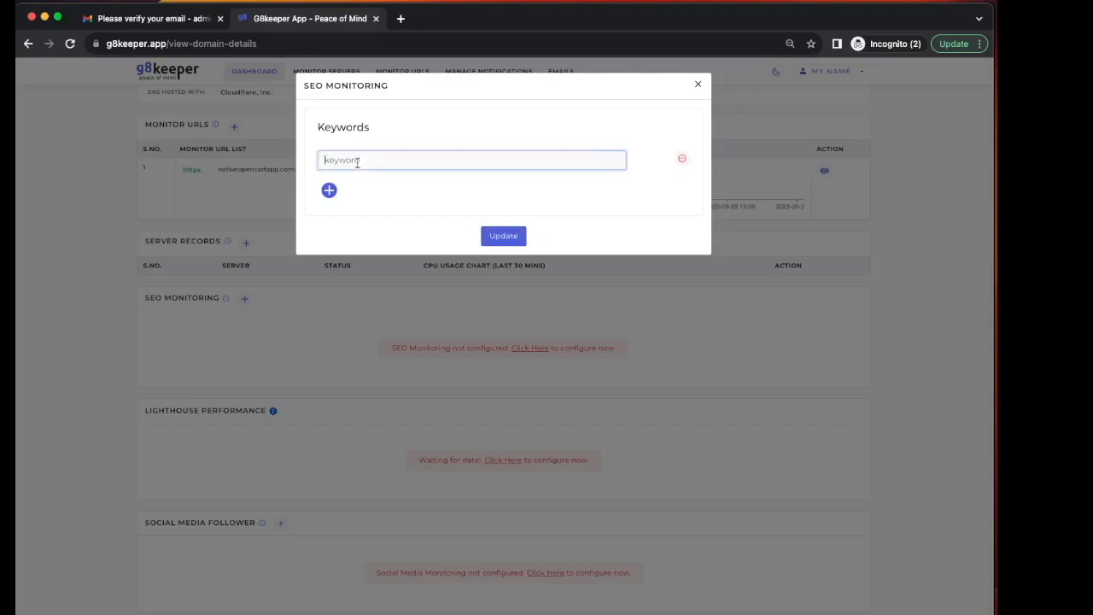
type("Opena")
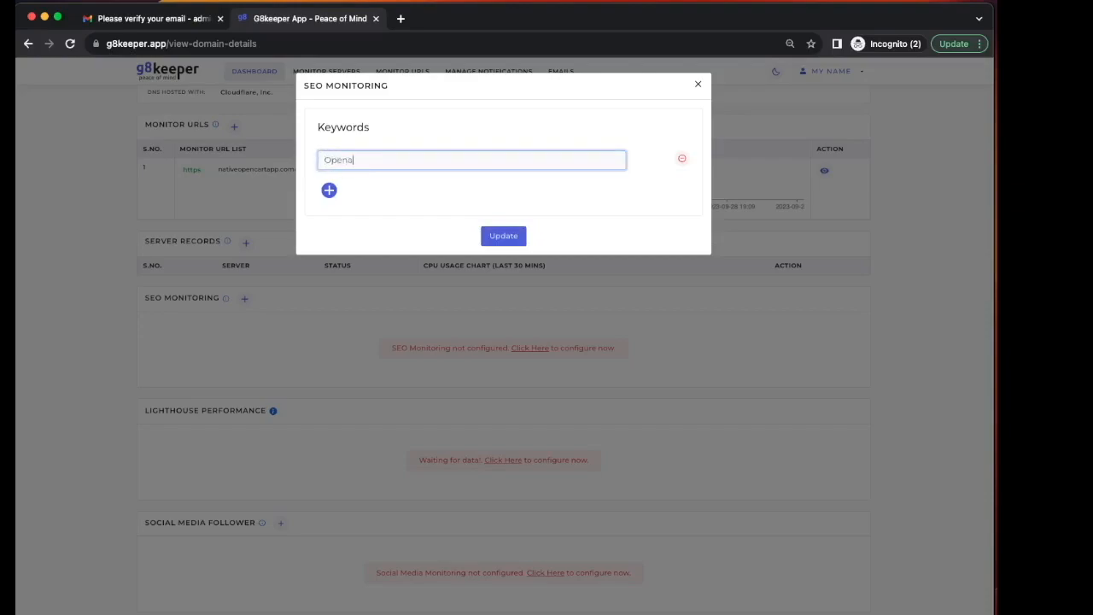
type(" cart app")
left_click(503, 237)
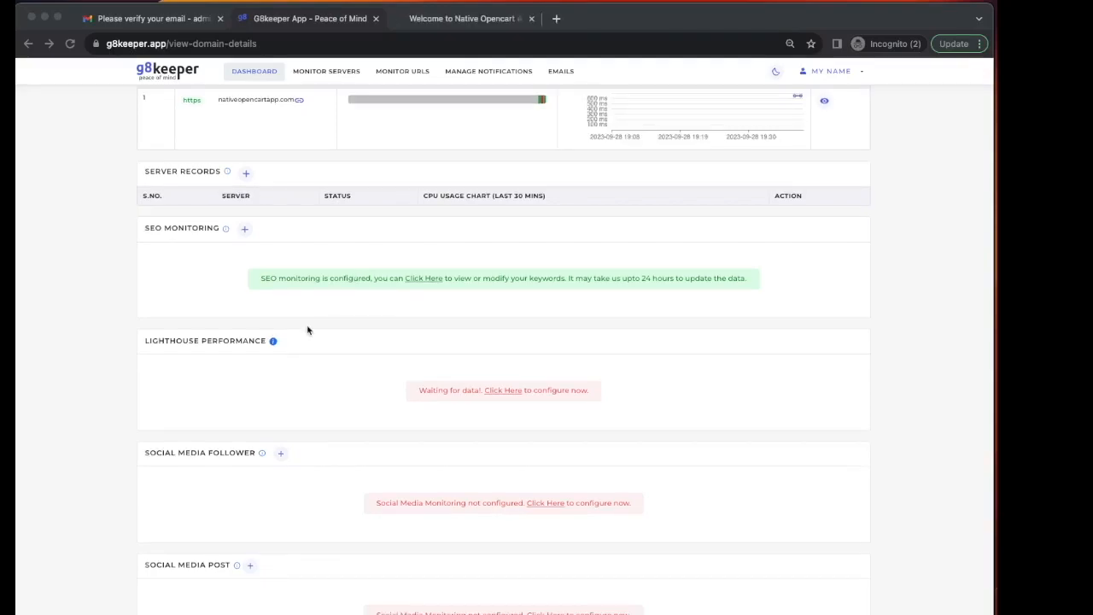
View the social media follower setup options, and return to the domain page's blacklist, malware and DNS sections.
scroll(208, 467, "down", 1)
scroll(208, 466, "down", 2)
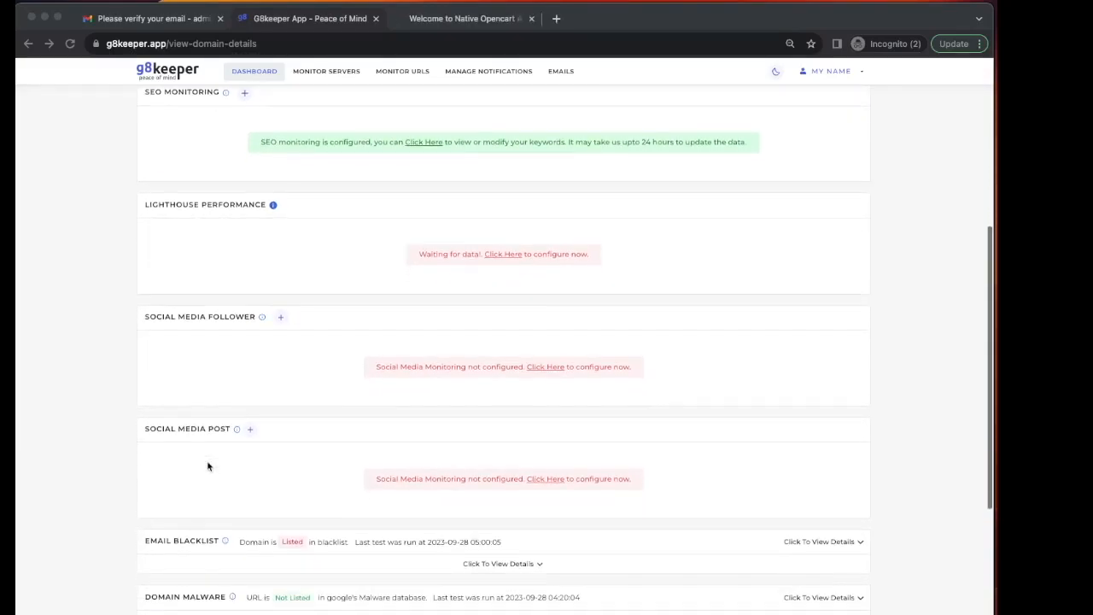
left_click(281, 318)
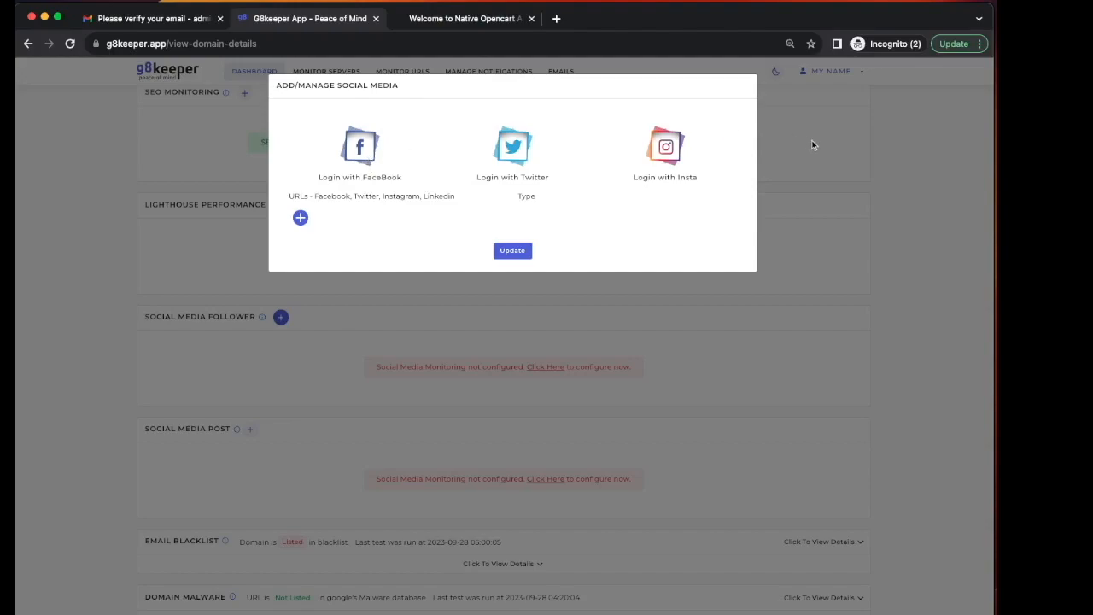
left_click(420, 48)
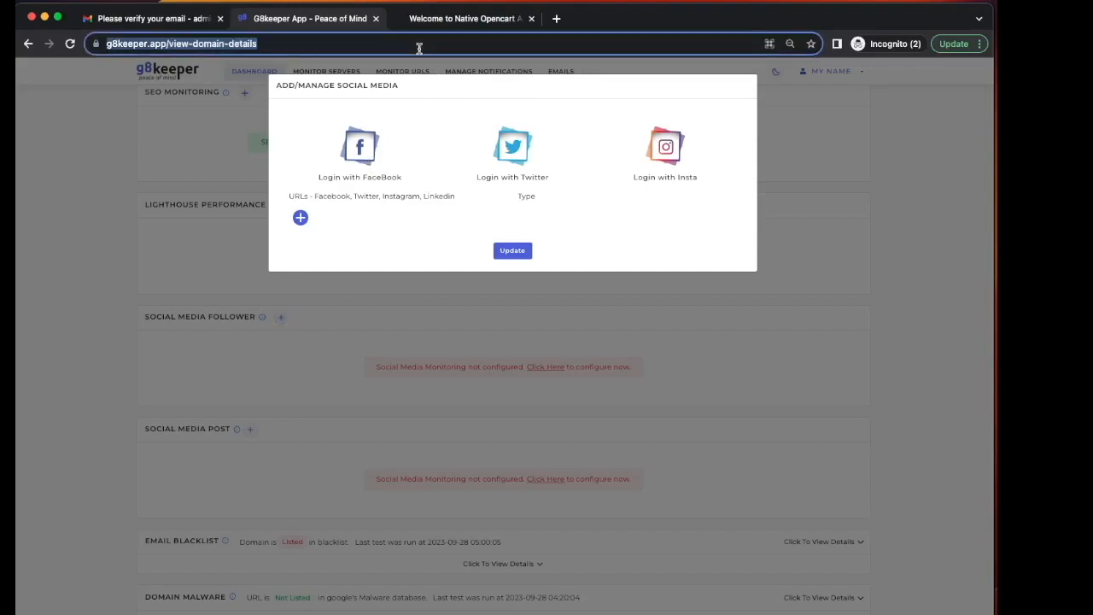
key("Return")
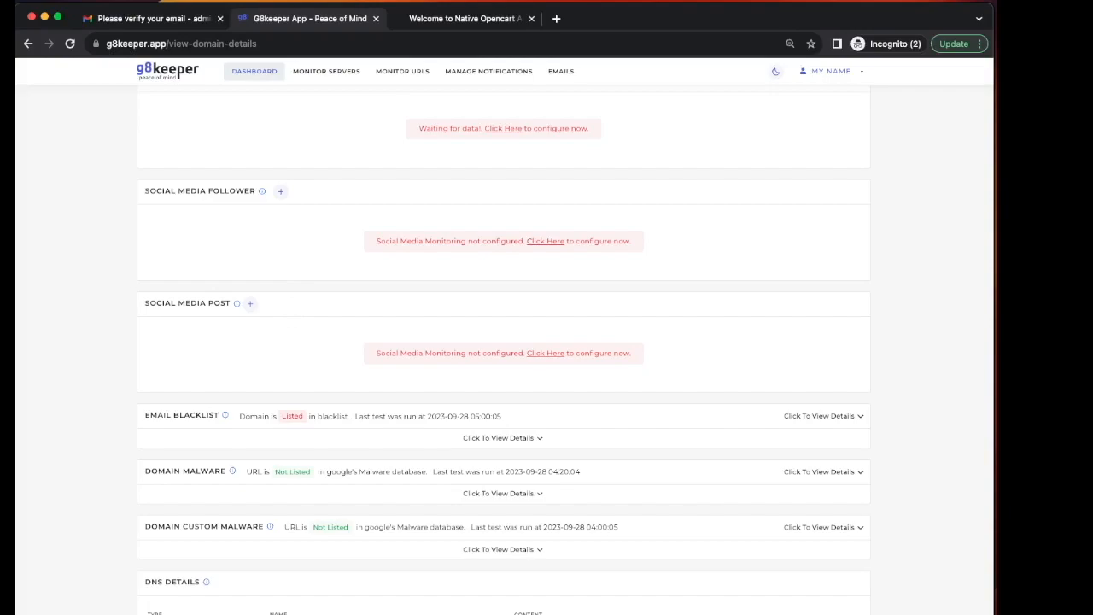
scroll(191, 302, "down", 3)
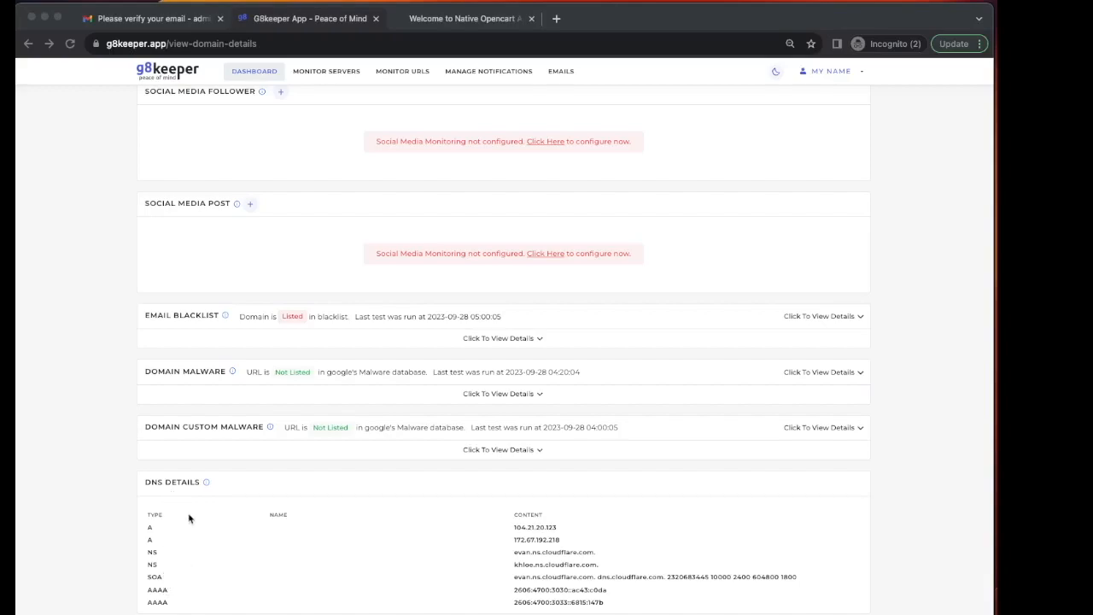
Review the nativeopencartapp.com domain page from its details to its DNS records, and open the monitoring statistics of its monitored URL.
scroll(189, 518, "up", 10)
scroll(189, 519, "up", 3)
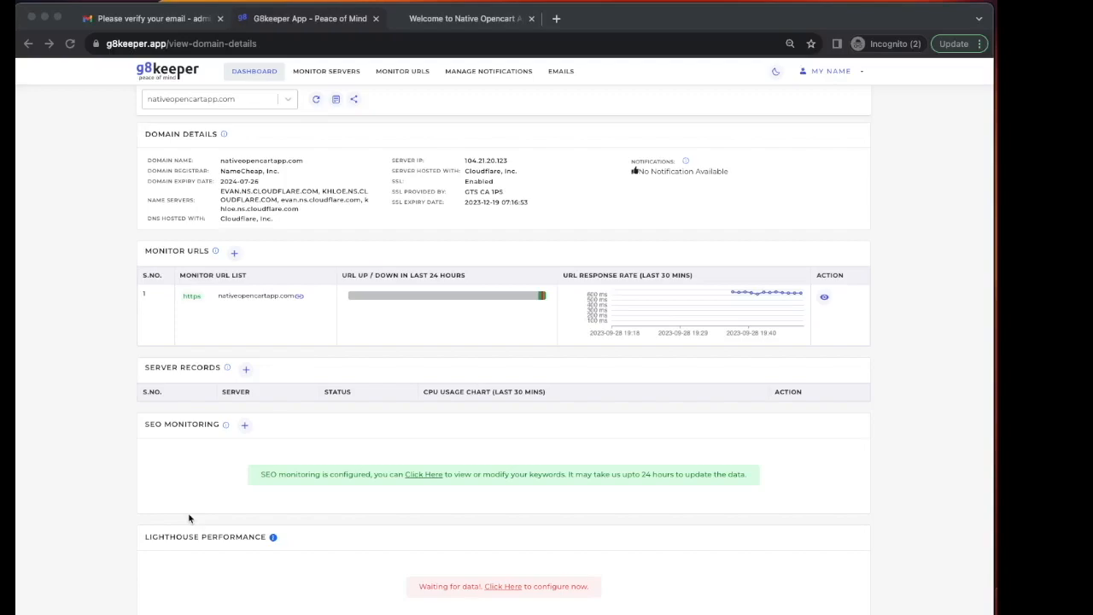
scroll(188, 518, "down", 10)
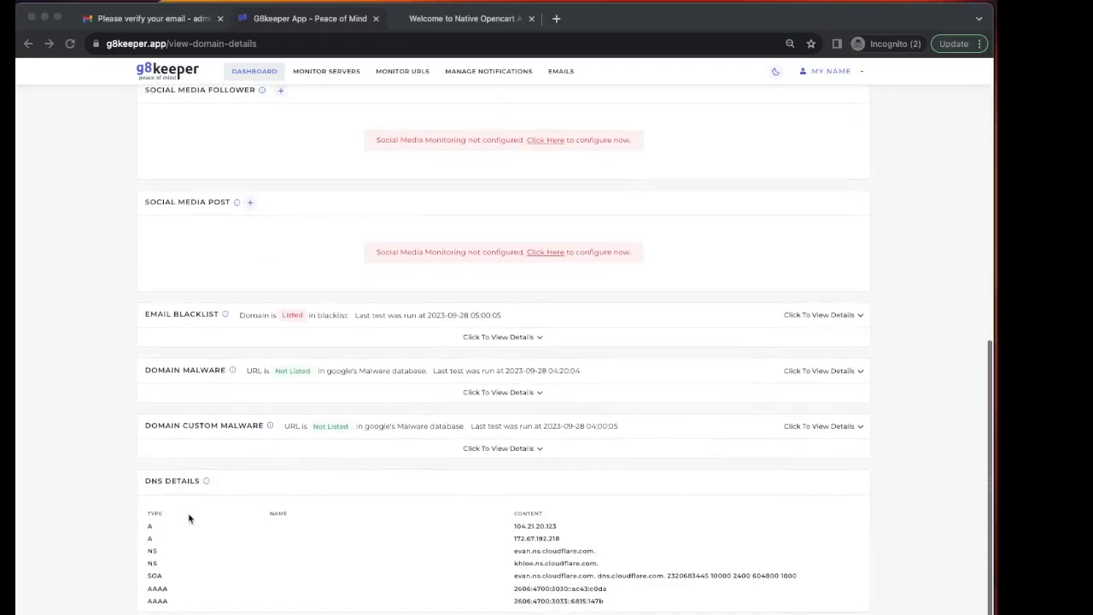
scroll(189, 518, "up", 10)
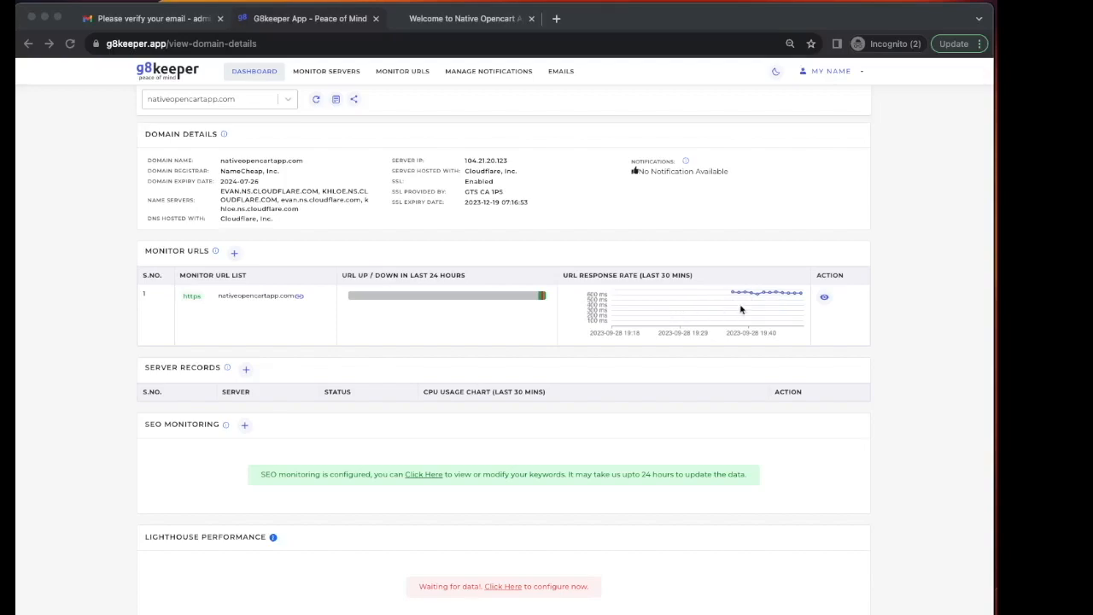
left_click(825, 298)
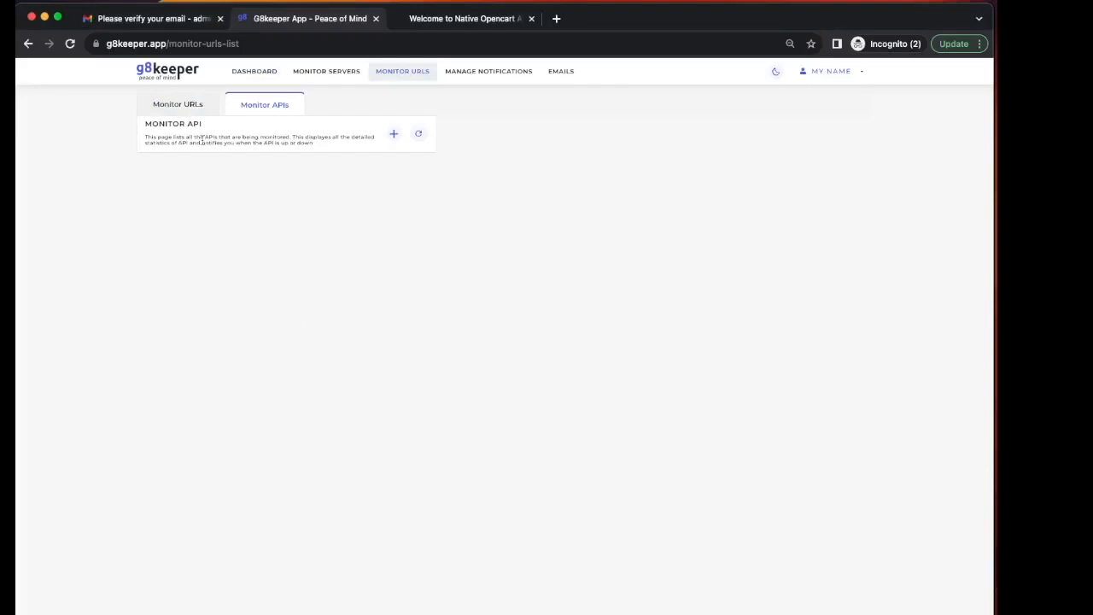
left_click(183, 109)
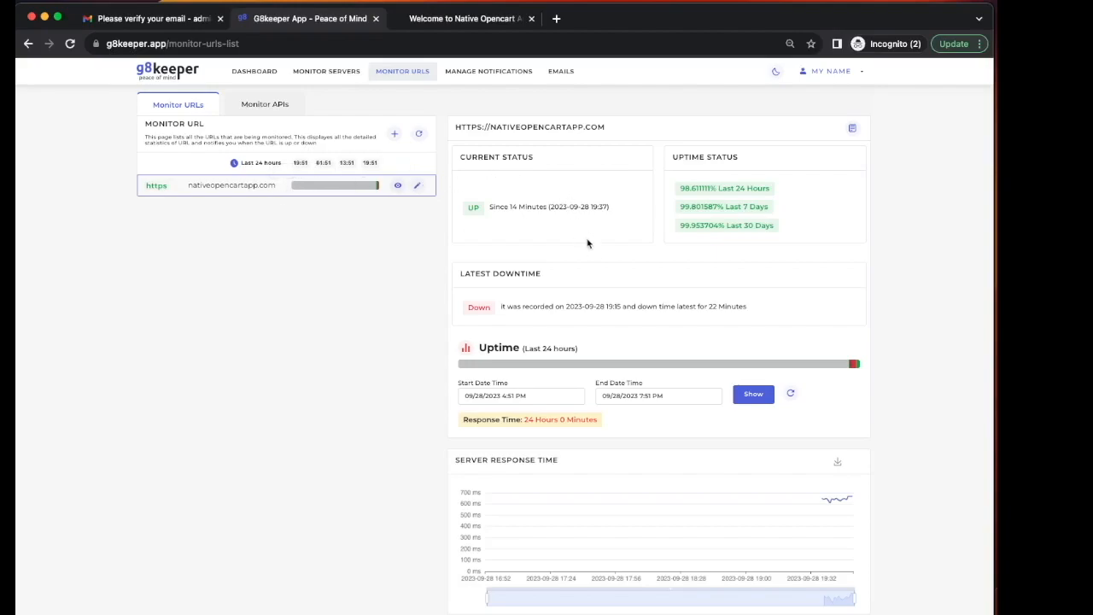
Examine the monitored URL's current status, uptime, latest downtime, server response time charts and latest up/down events.
scroll(587, 243, "down", 3)
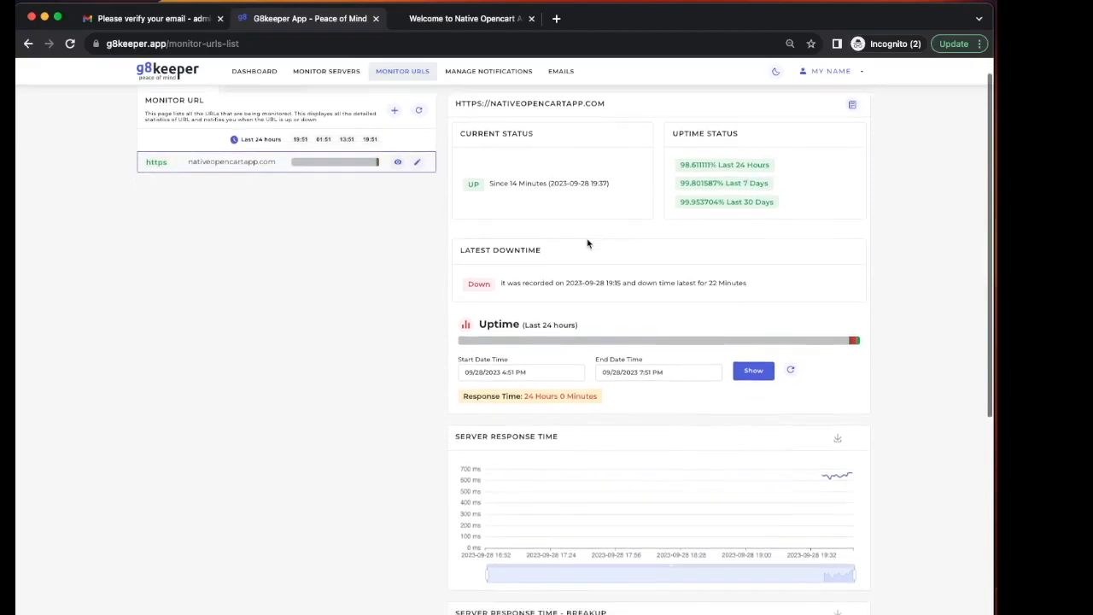
scroll(587, 243, "up", 3)
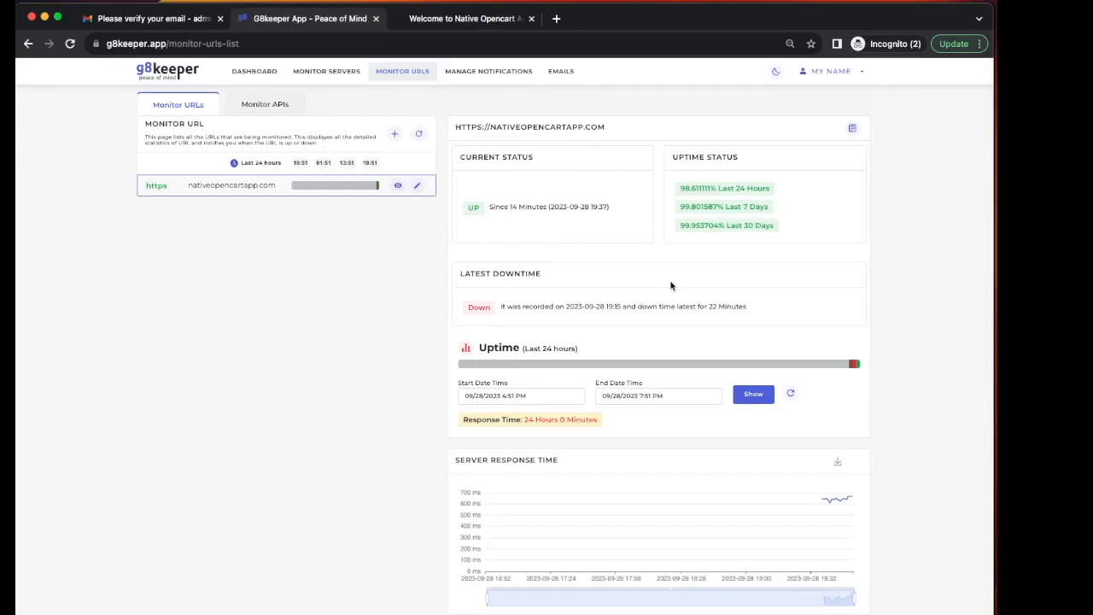
scroll(671, 286, "down", 1)
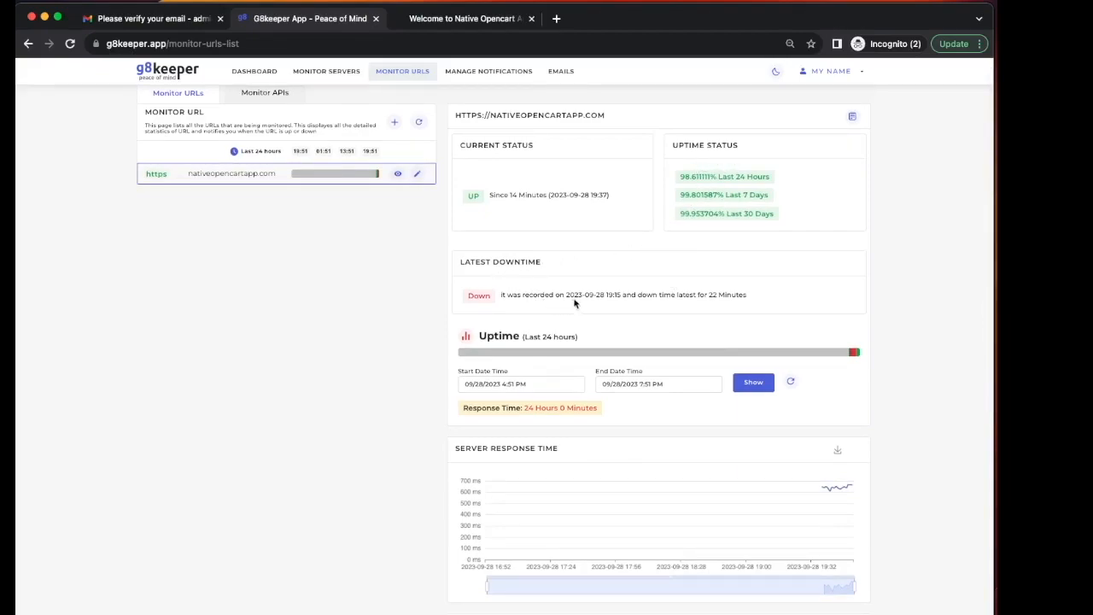
scroll(654, 317, "down", 4)
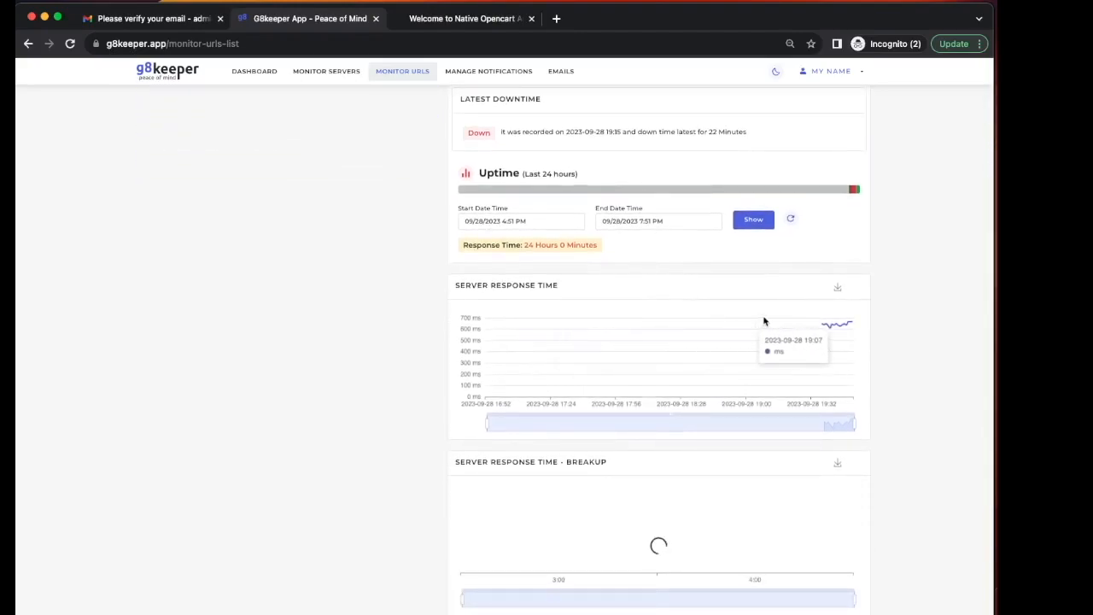
mouse_move(850, 329)
scroll(850, 329, "down", 5)
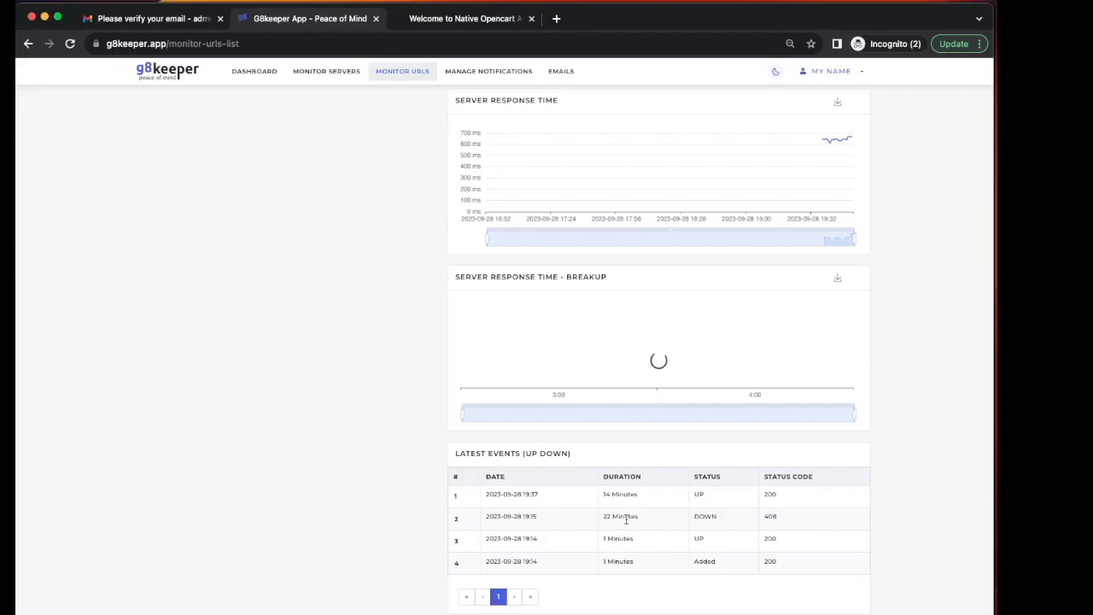
scroll(626, 519, "up", 10)
scroll(628, 522, "down", 7)
scroll(774, 510, "down", 3)
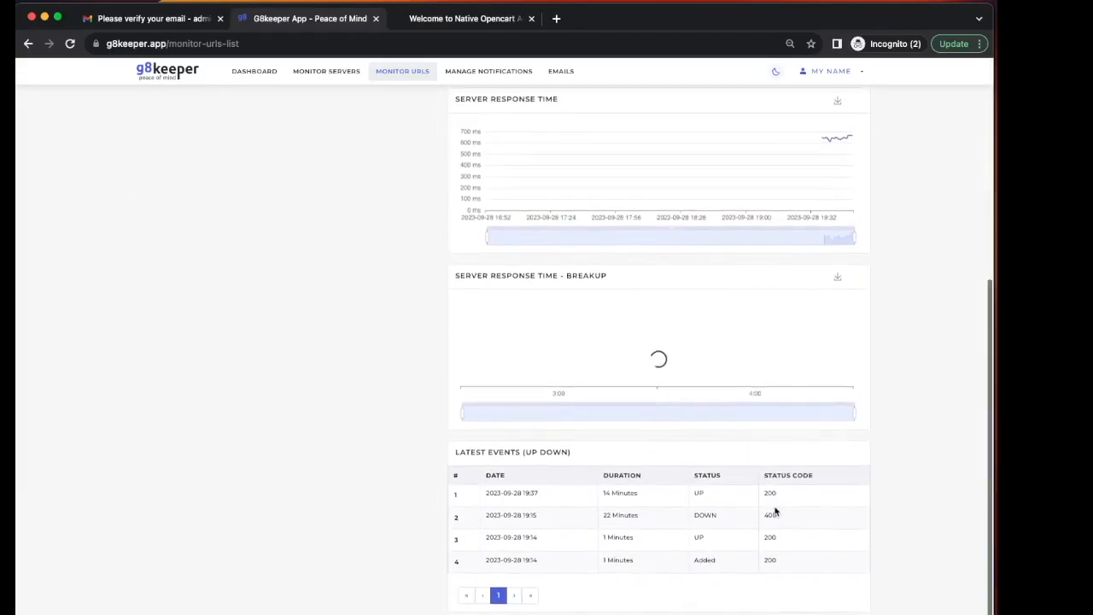
scroll(781, 556, "up", 5)
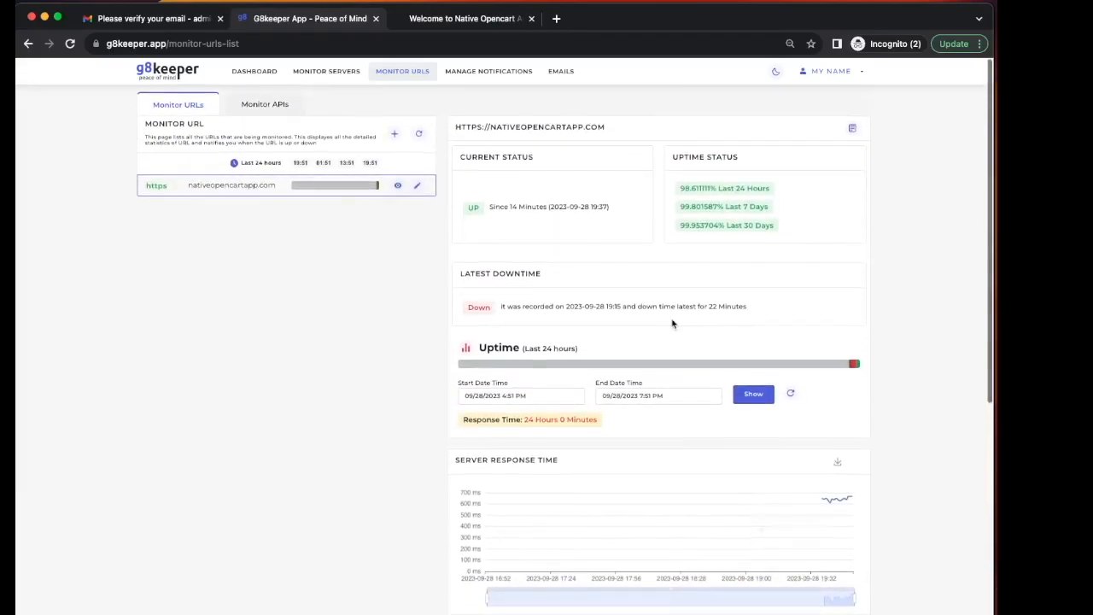
Check the edit settings of the nativeopencartapp.com URL and the form for adding another monitor URL, leaving both without changes.
left_click(418, 186)
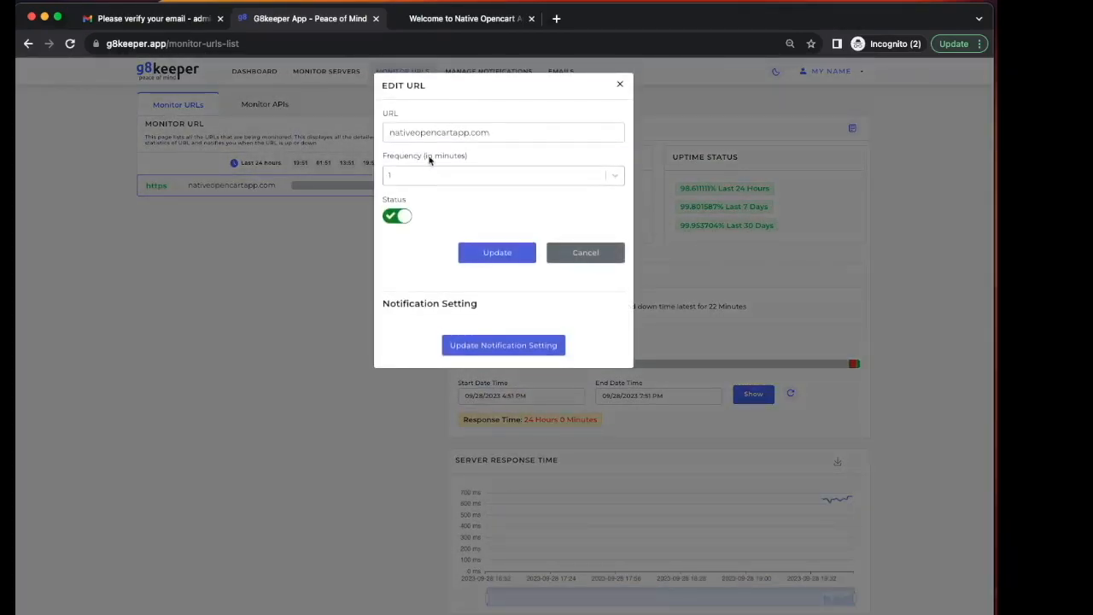
left_click(621, 85)
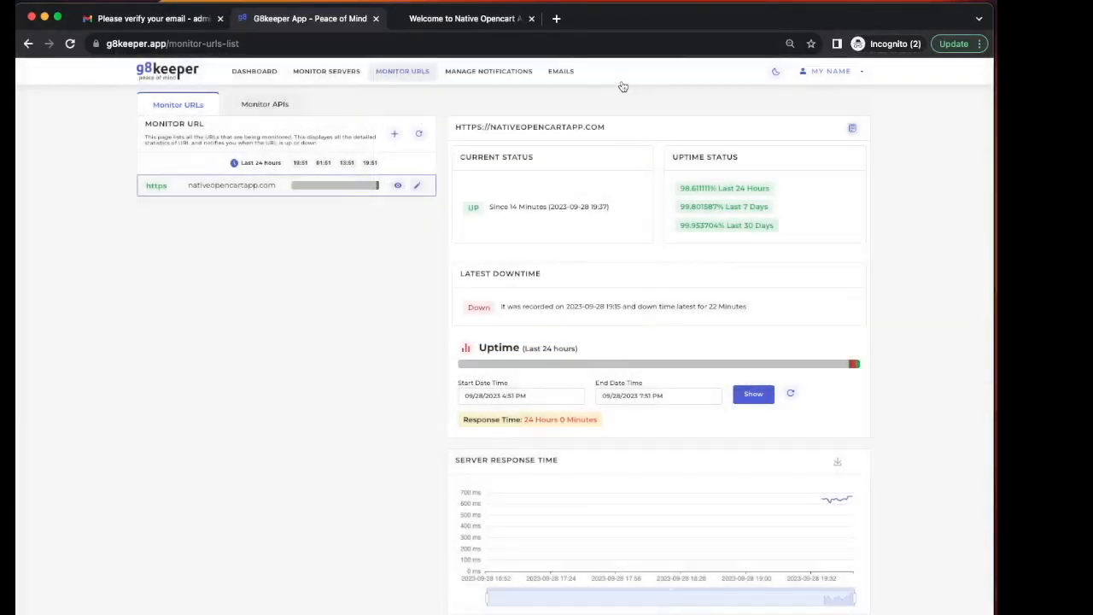
left_click(395, 135)
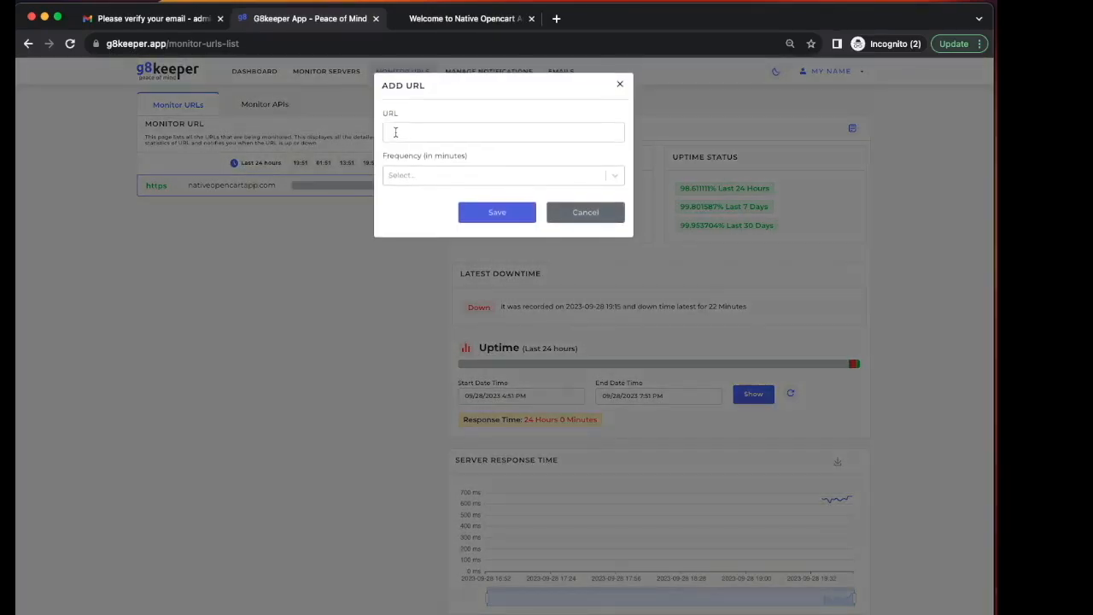
left_click(576, 213)
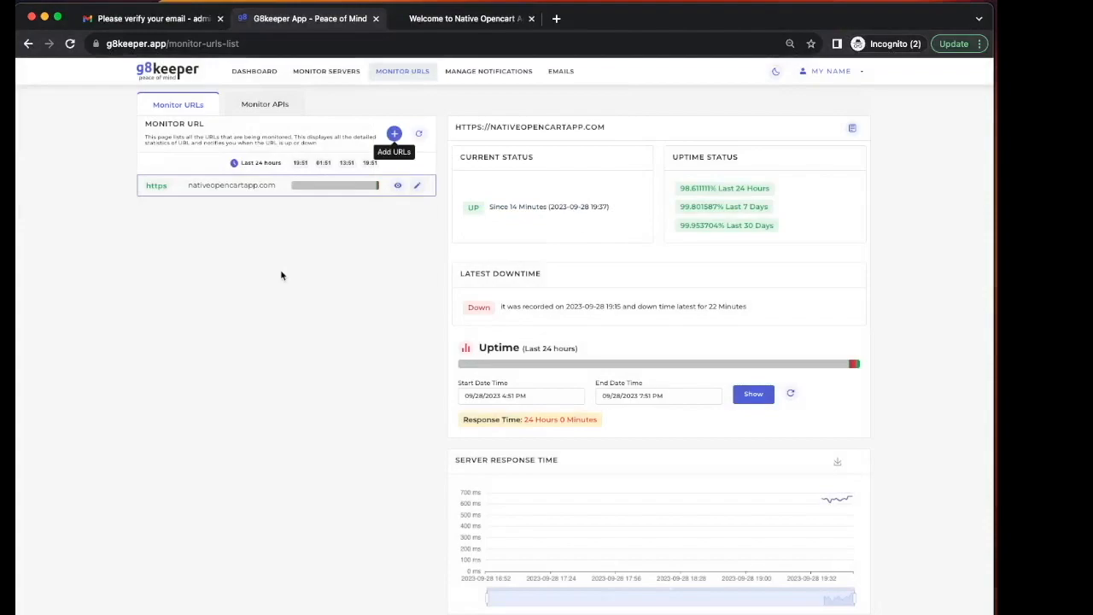
View the API monitoring page, and reopen the details of nativeopencartapp.com from the list of domains.
left_click(264, 105)
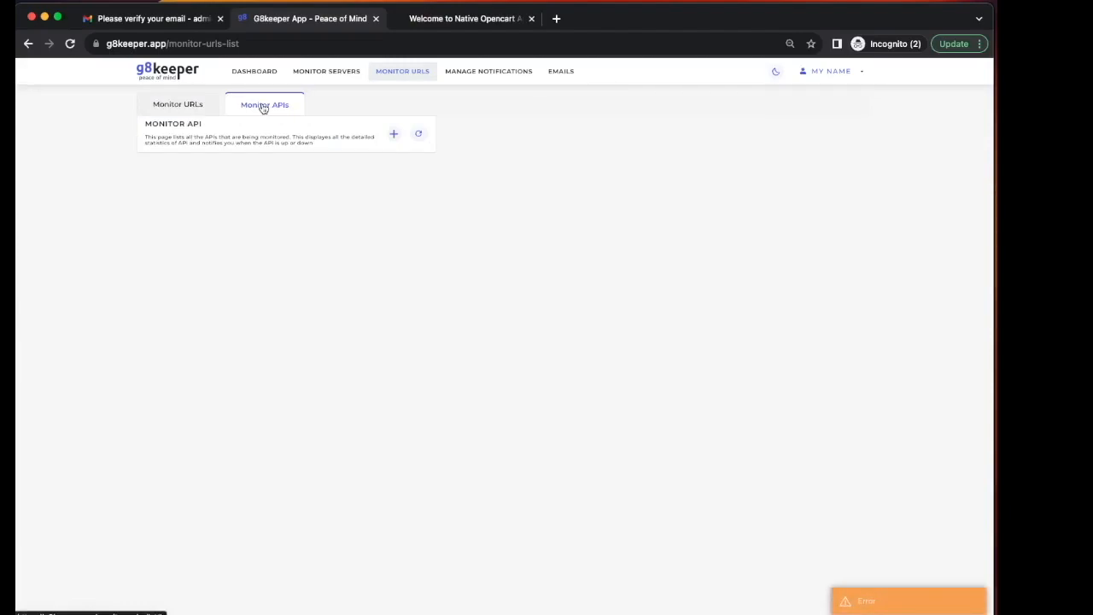
left_click(185, 103)
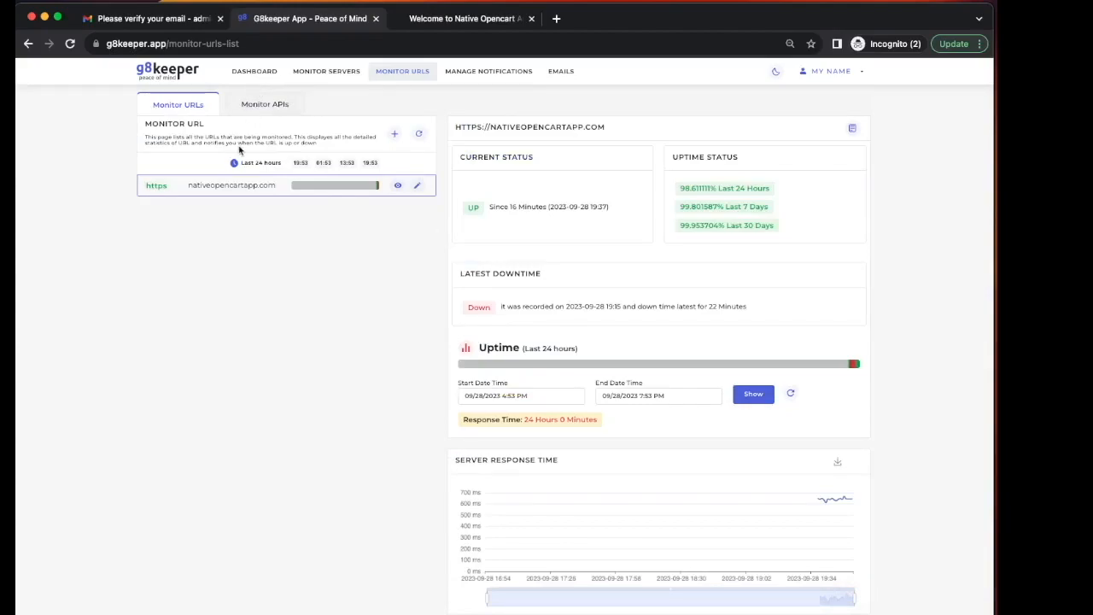
left_click(253, 73)
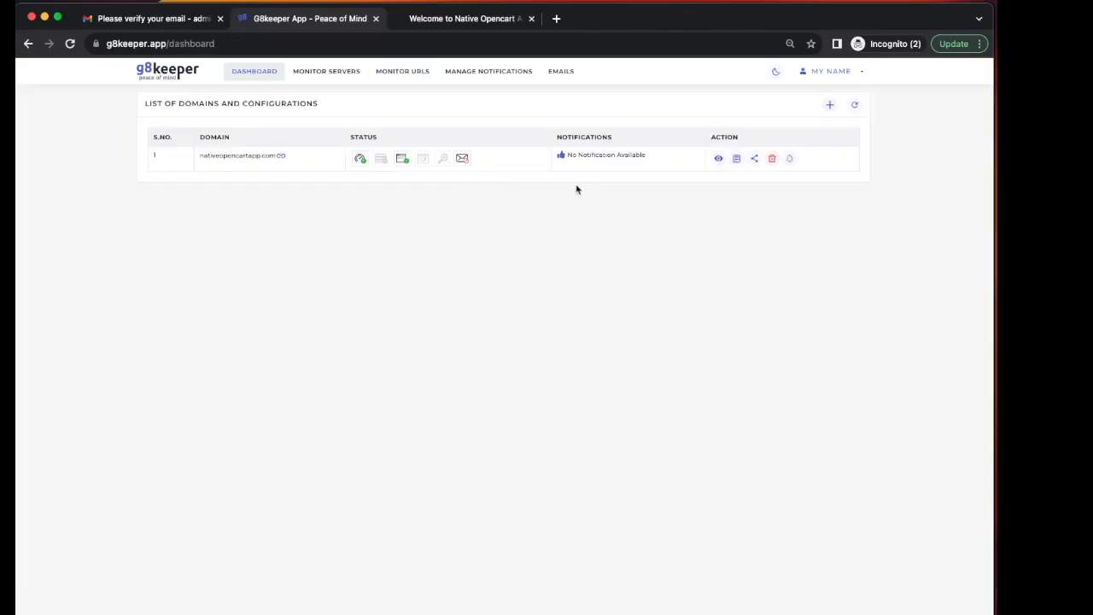
left_click(719, 158)
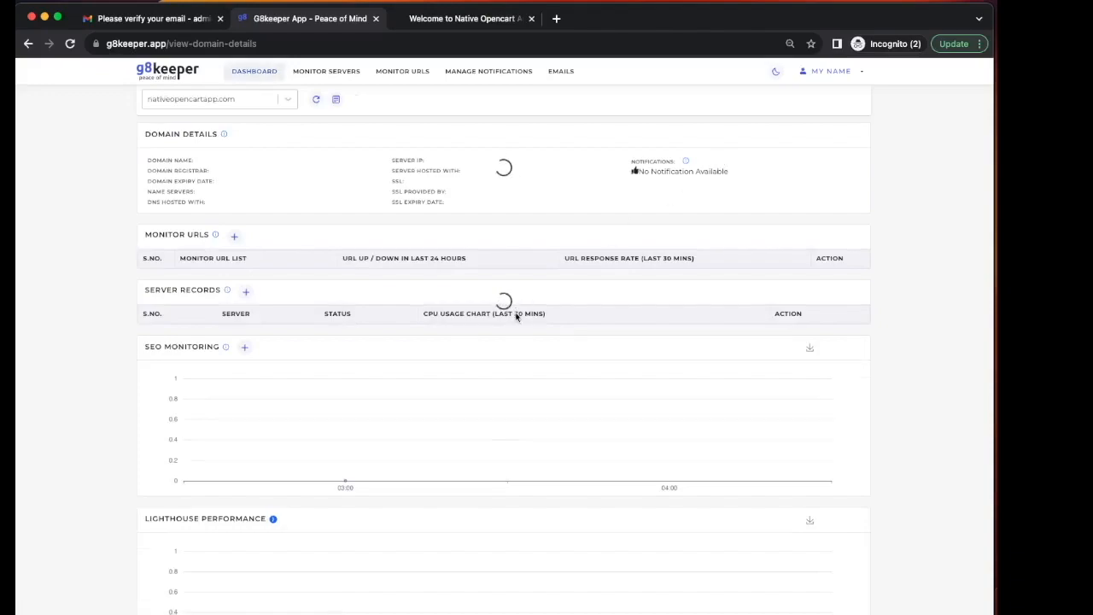